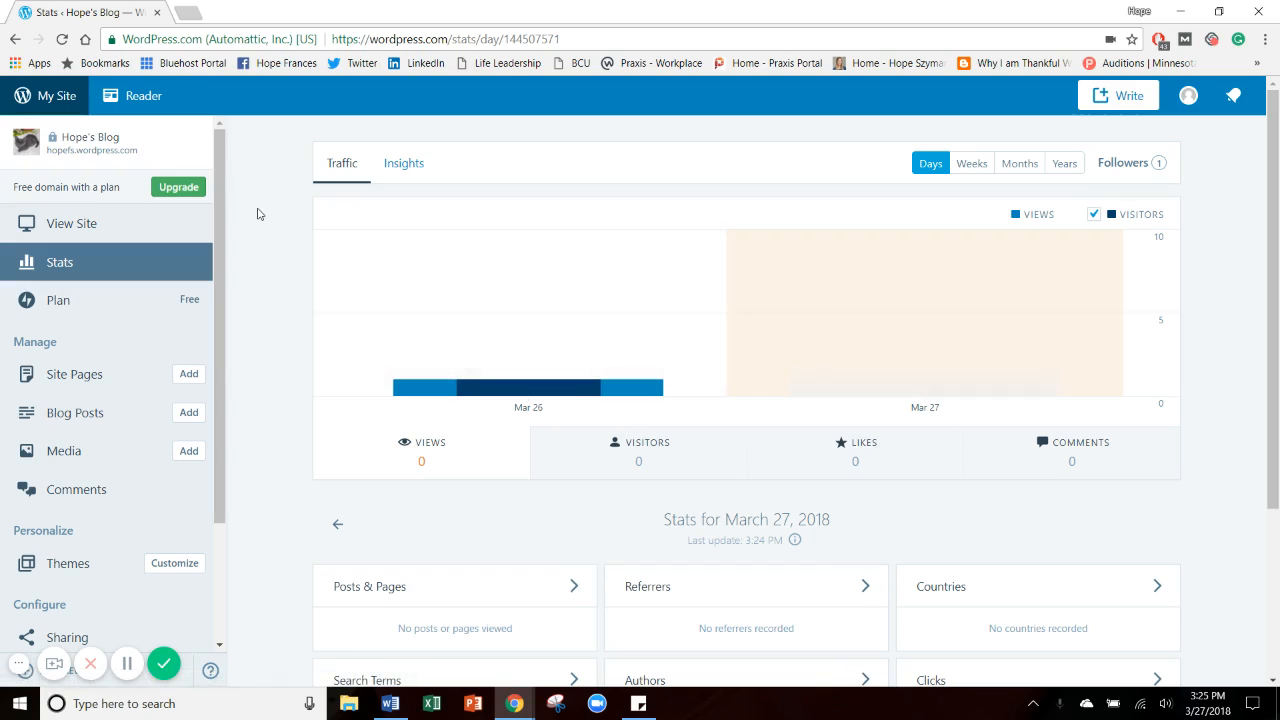
Step: Open the site's theme gallery and limit it to free themes
click(74, 226)
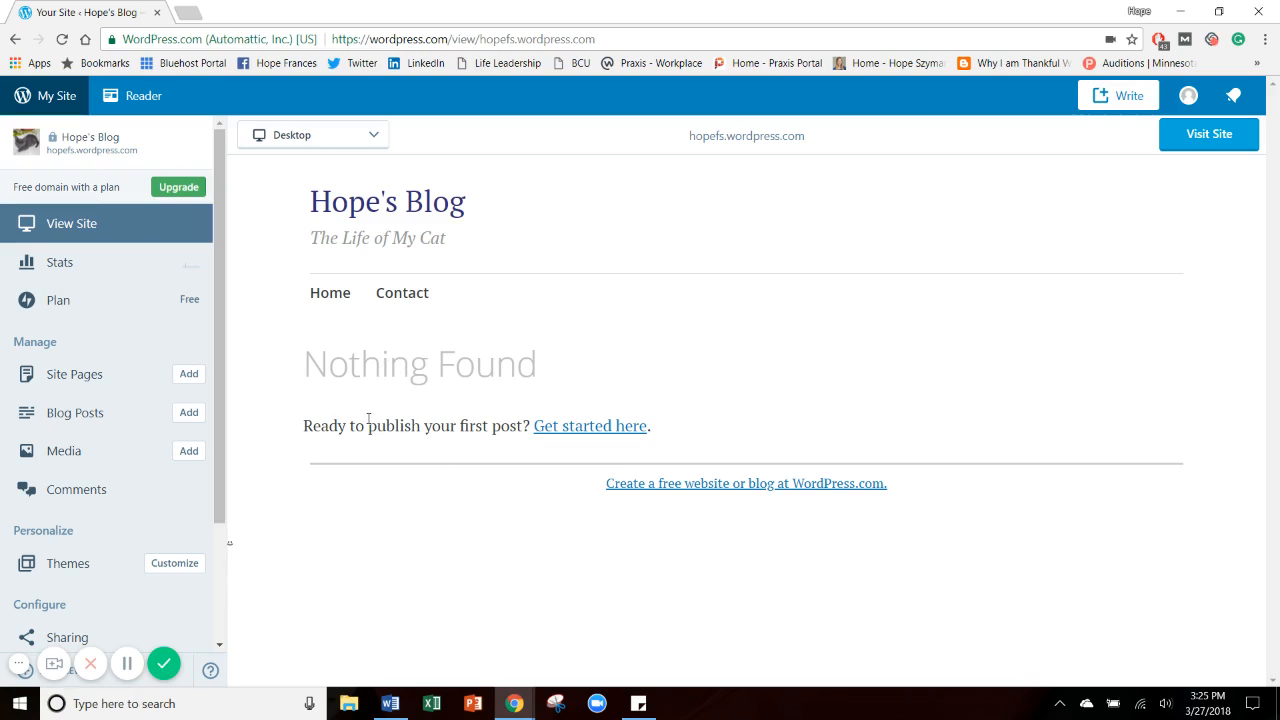
click(72, 571)
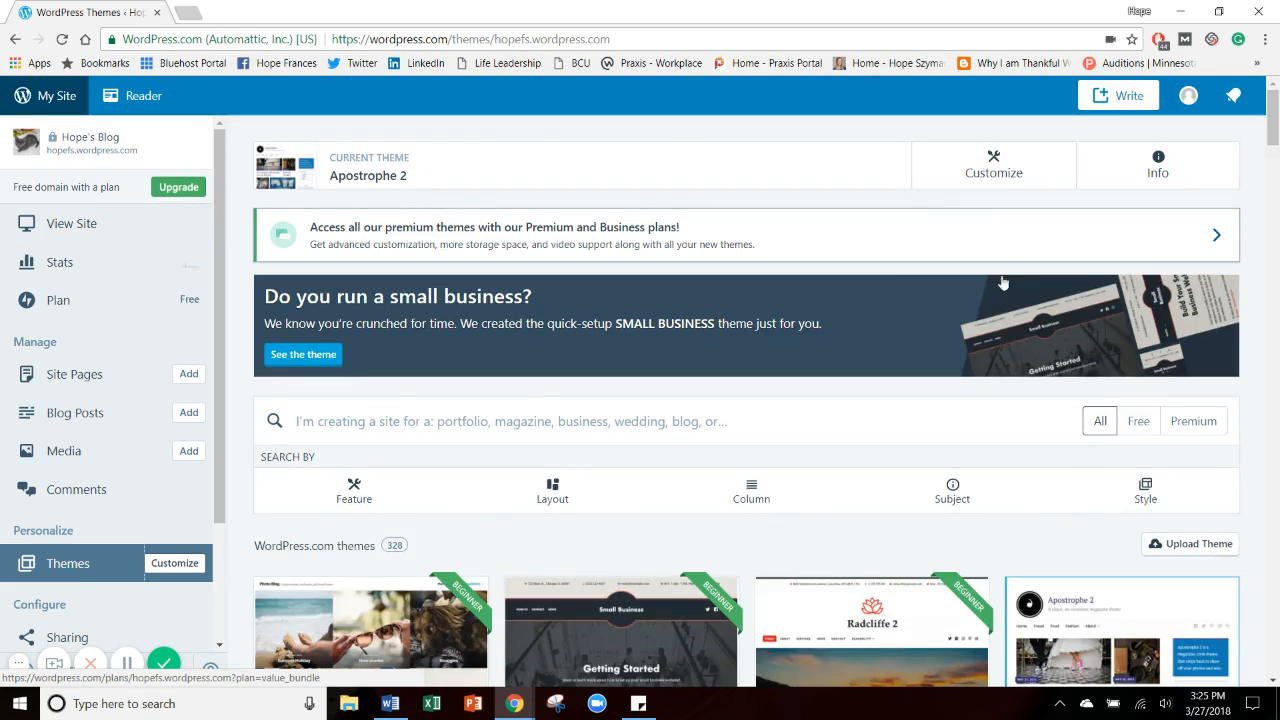
drag(1274, 120, 1275, 135)
click(1138, 259)
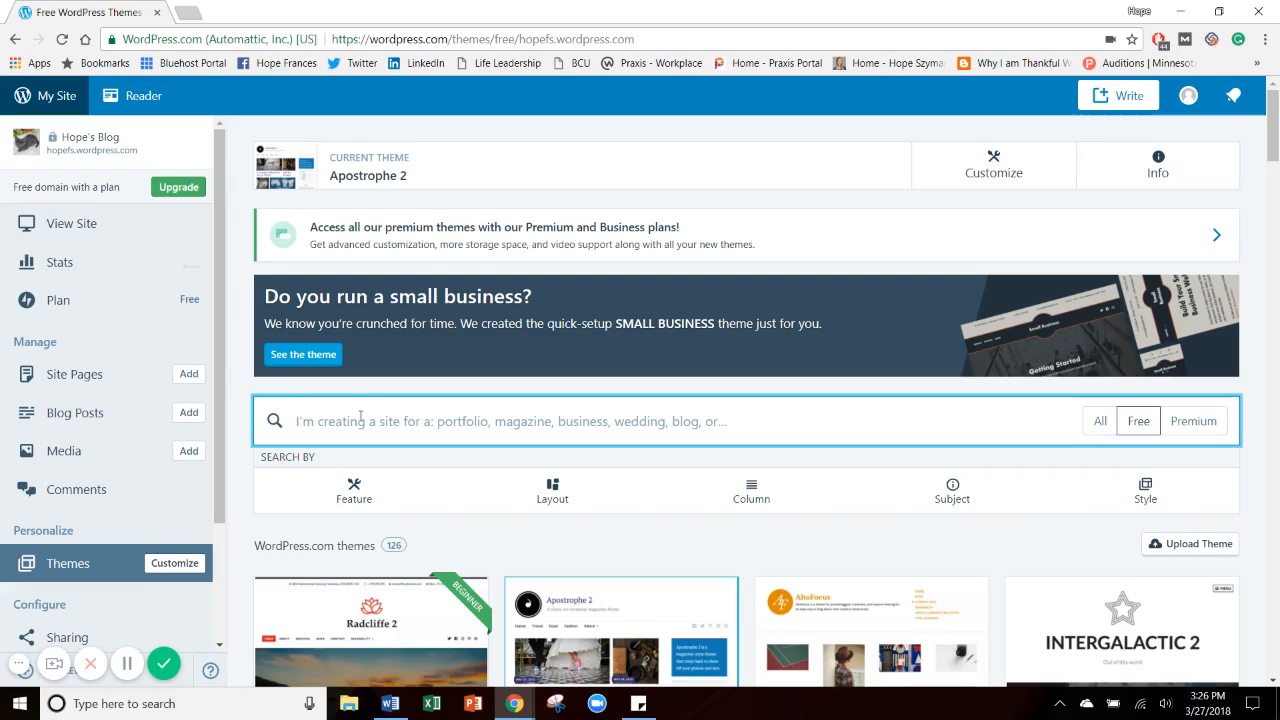
text(b)
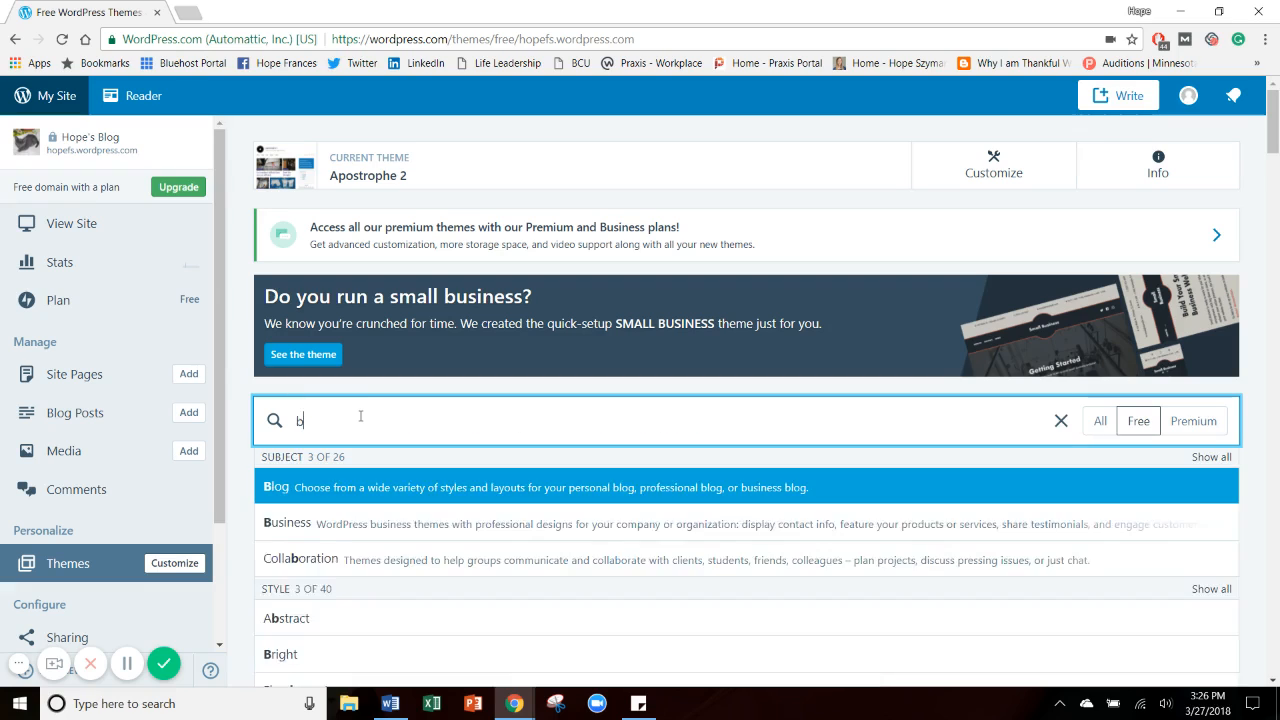
text(logging)
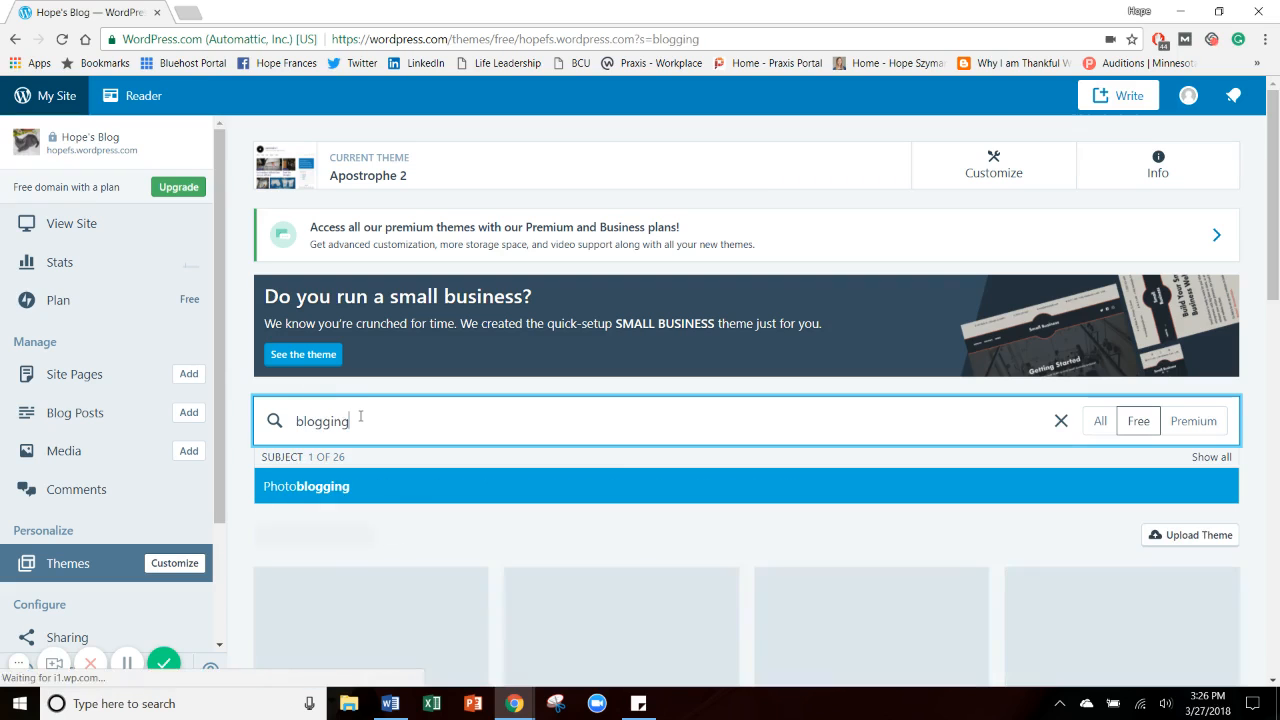
key(Return)
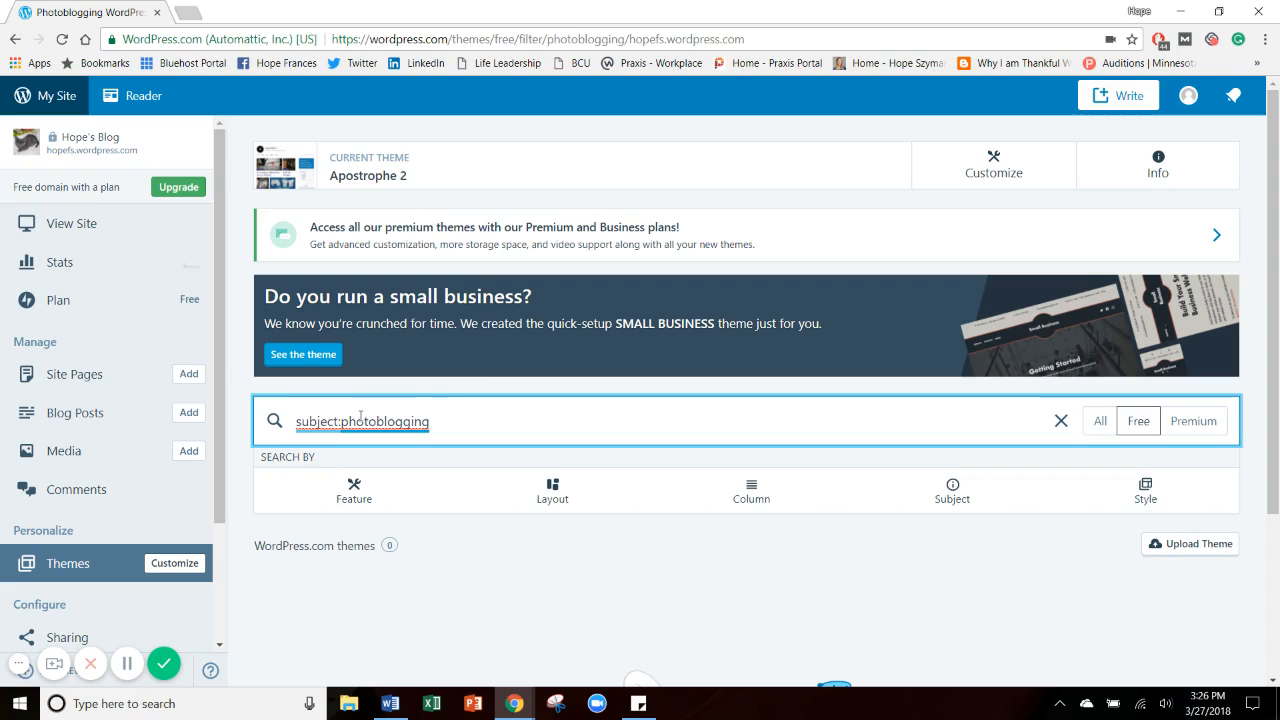
key(BackSpace)
key(BackSpace)
key(BackSpace)
key(BackSpace)
key(BackSpace)
key(BackSpace)
key(BackSpace)
key(BackSpace)
key(BackSpace)
key(BackSpace)
key(BackSpace)
key(BackSpace)
key(BackSpace)
key(BackSpace)
key(BackSpace)
key(BackSpace)
key(BackSpace)
key(BackSpace)
key(BackSpace)
key(BackSpace)
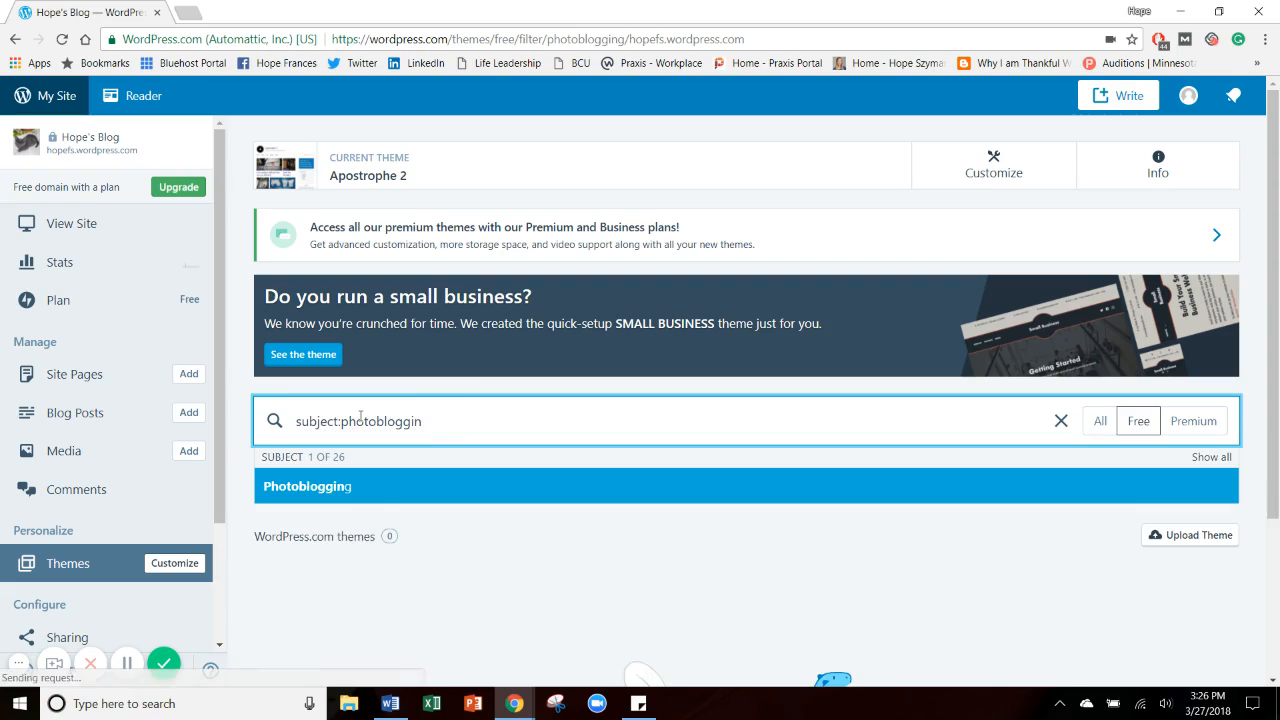
key(BackSpace)
Step: Filter the free themes by the Blog subject and browse the matching designs
text(bl)
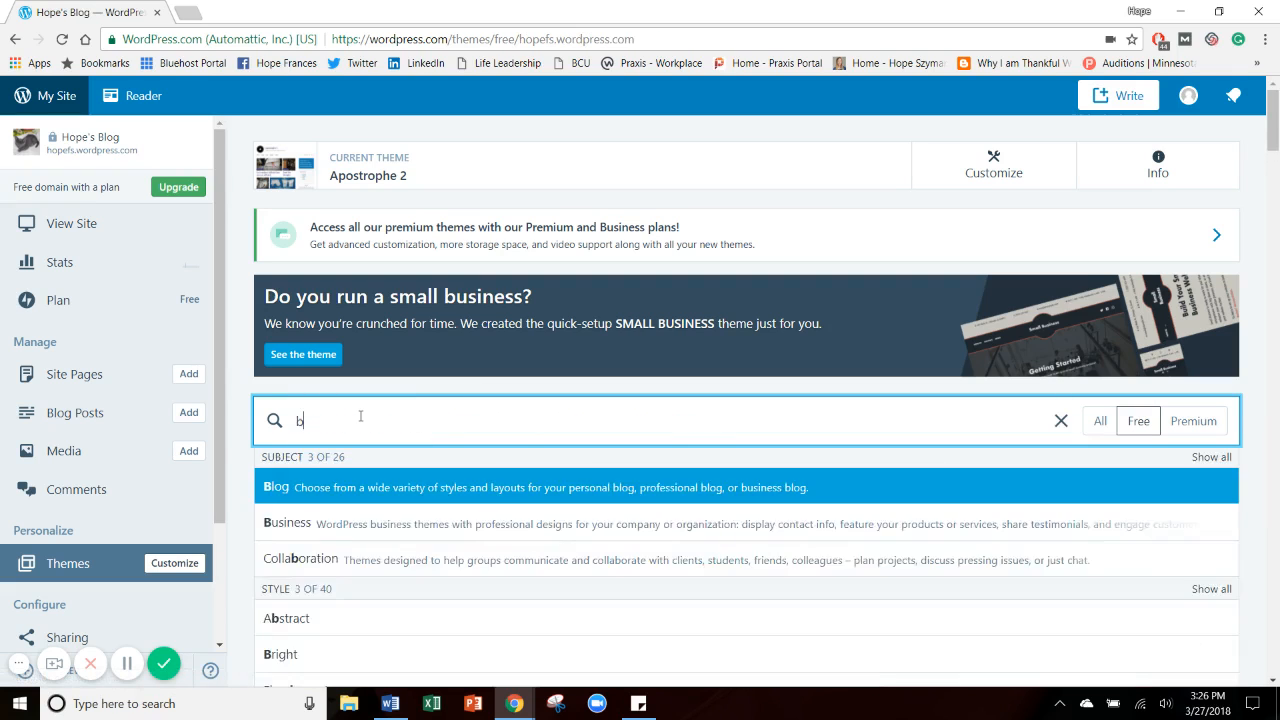
key(Return)
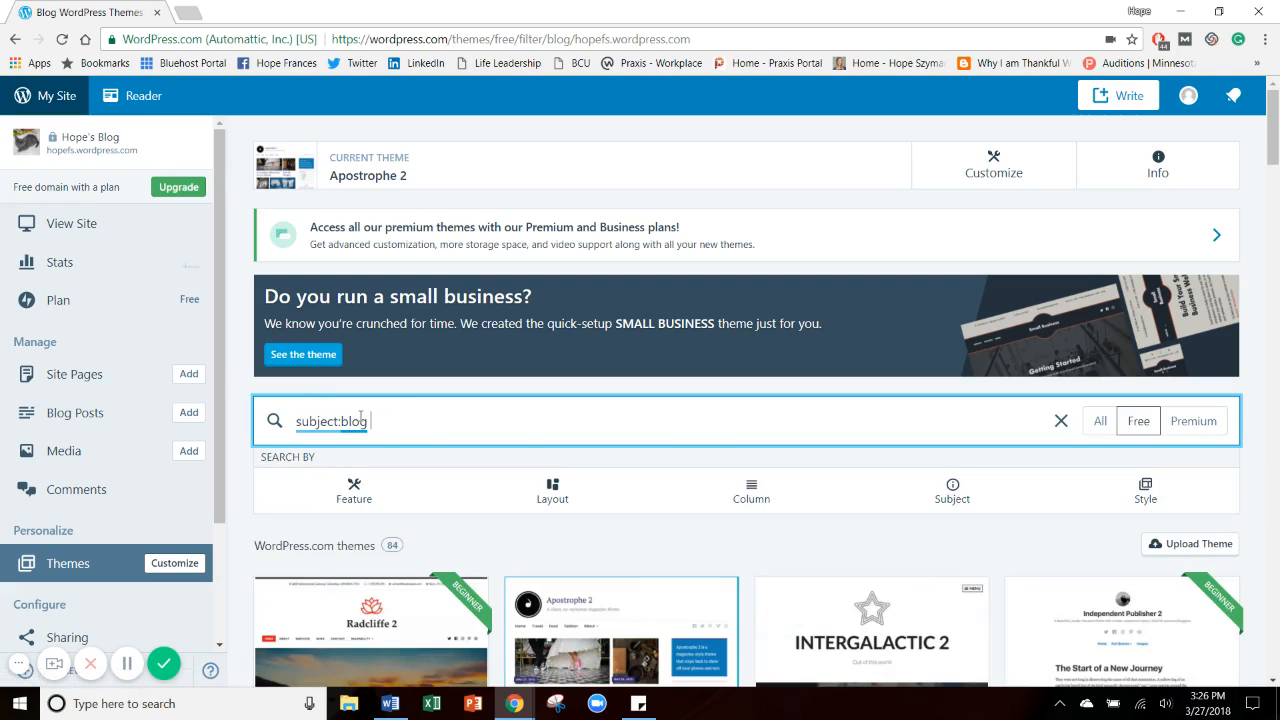
drag(1273, 138, 1273, 168)
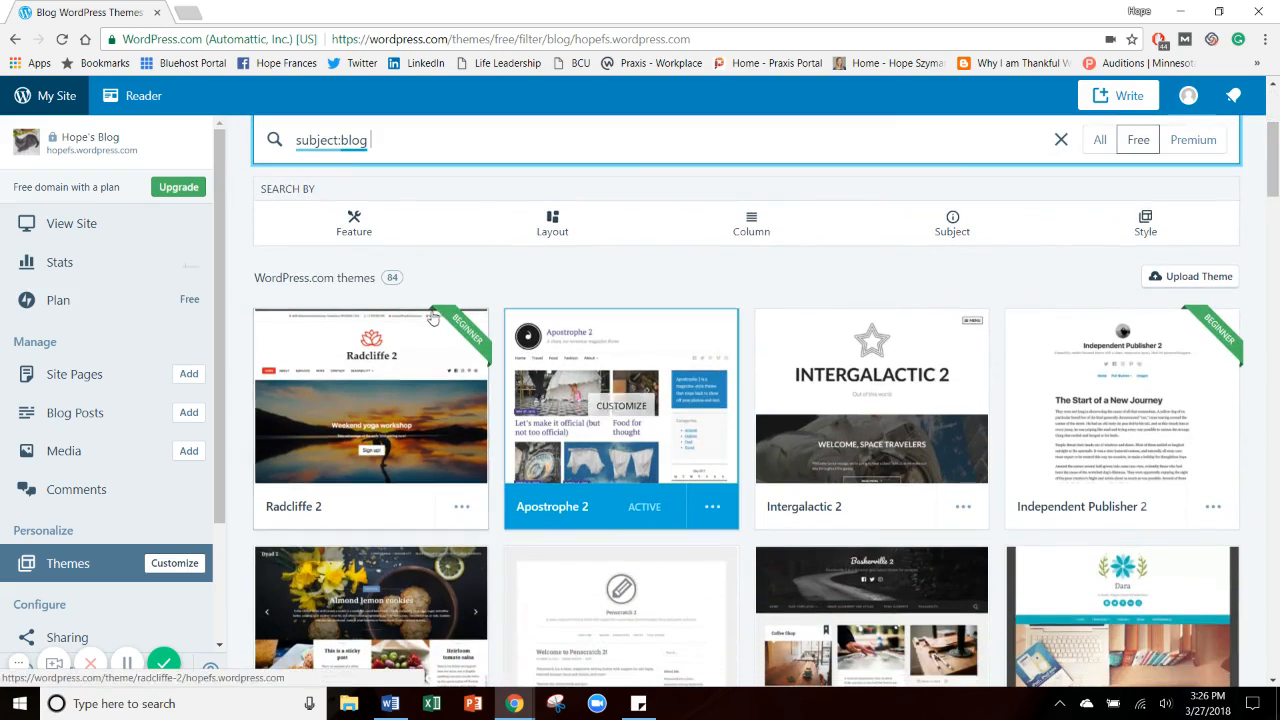
mouse_move(1278, 163)
mouse_down()
mouse_move(1276, 240)
mouse_move(1275, 160)
mouse_up()
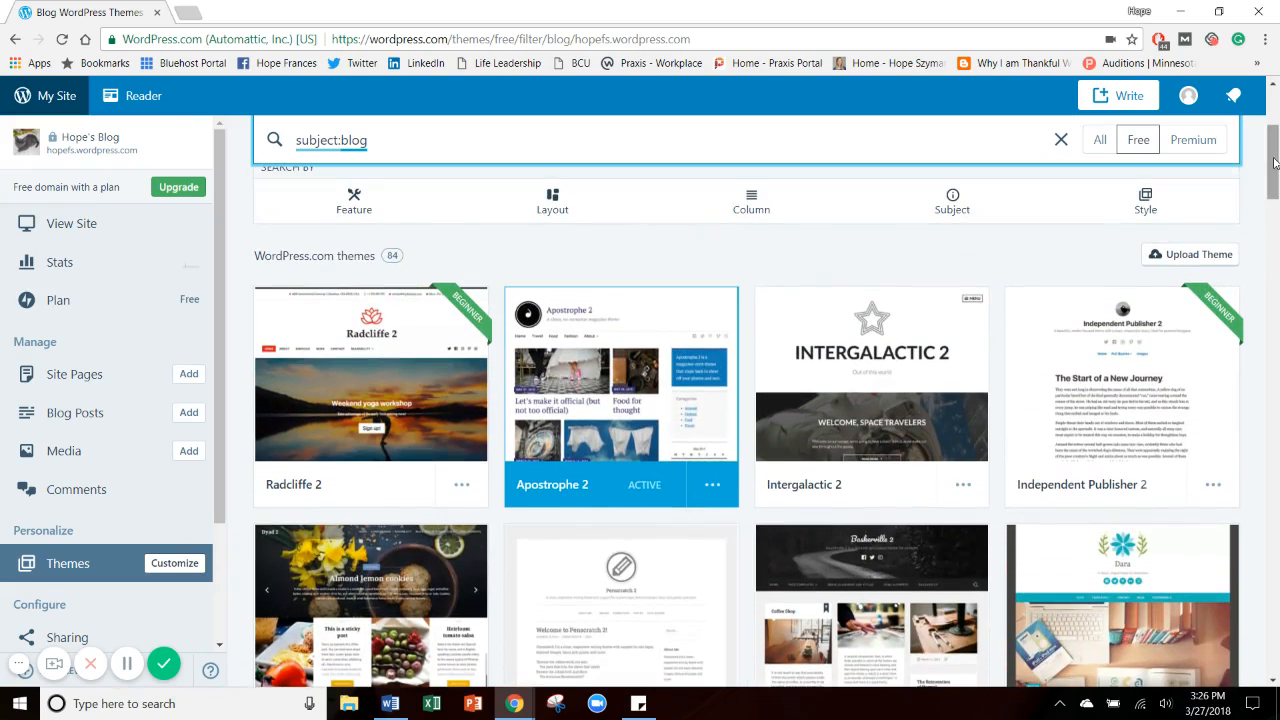
Step: Activate the free Radcliffe 2 theme and start customizing the site with it
click(382, 350)
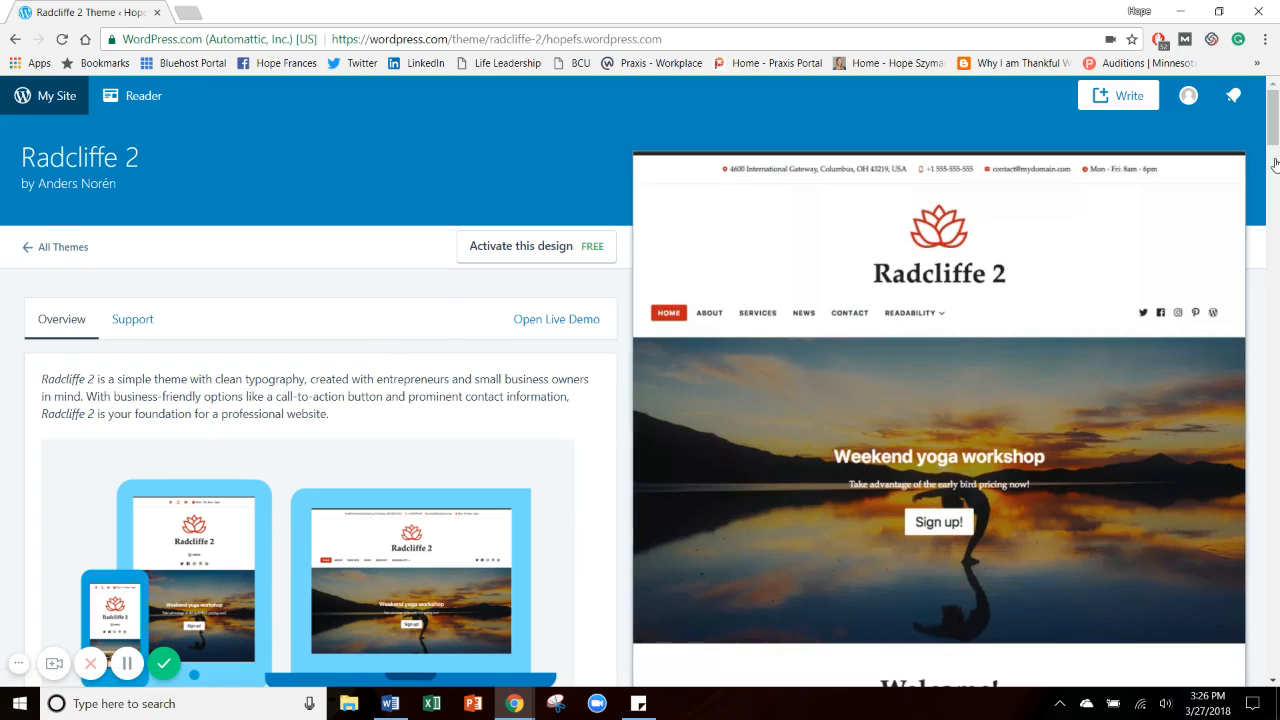
mouse_move(1273, 117)
mouse_down()
mouse_move(1273, 266)
mouse_move(1266, 119)
mouse_up()
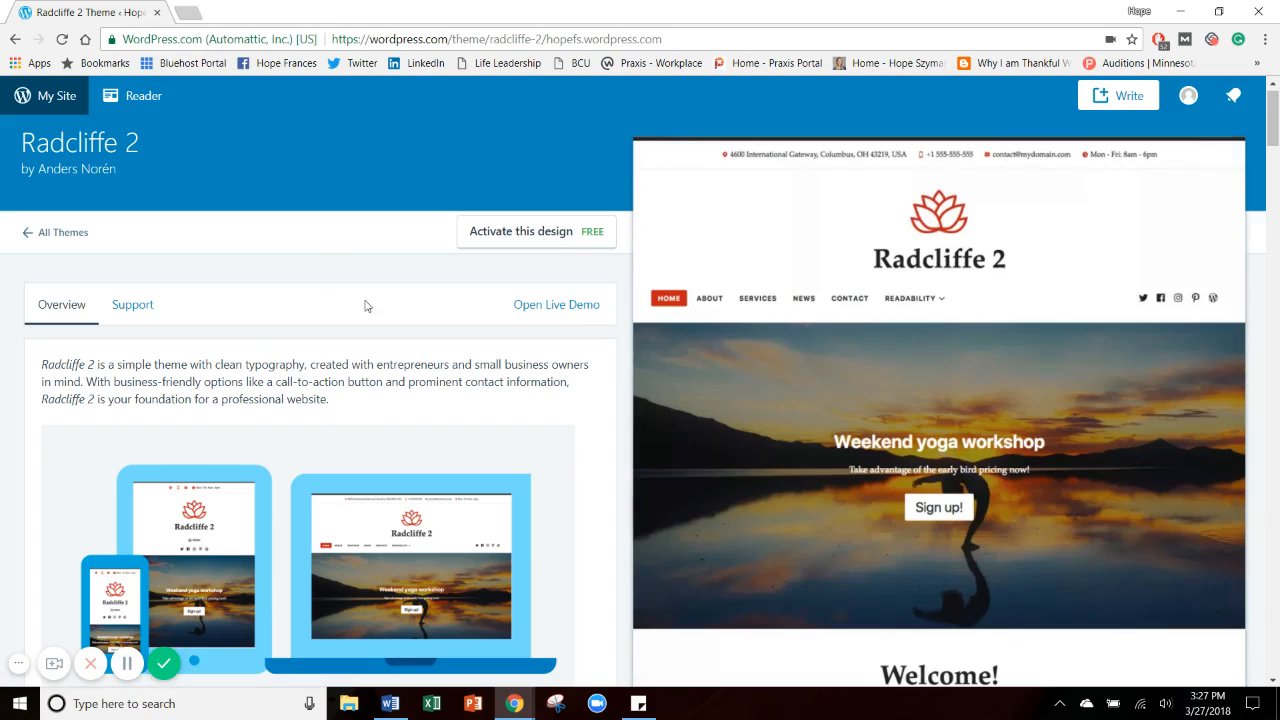
click(512, 236)
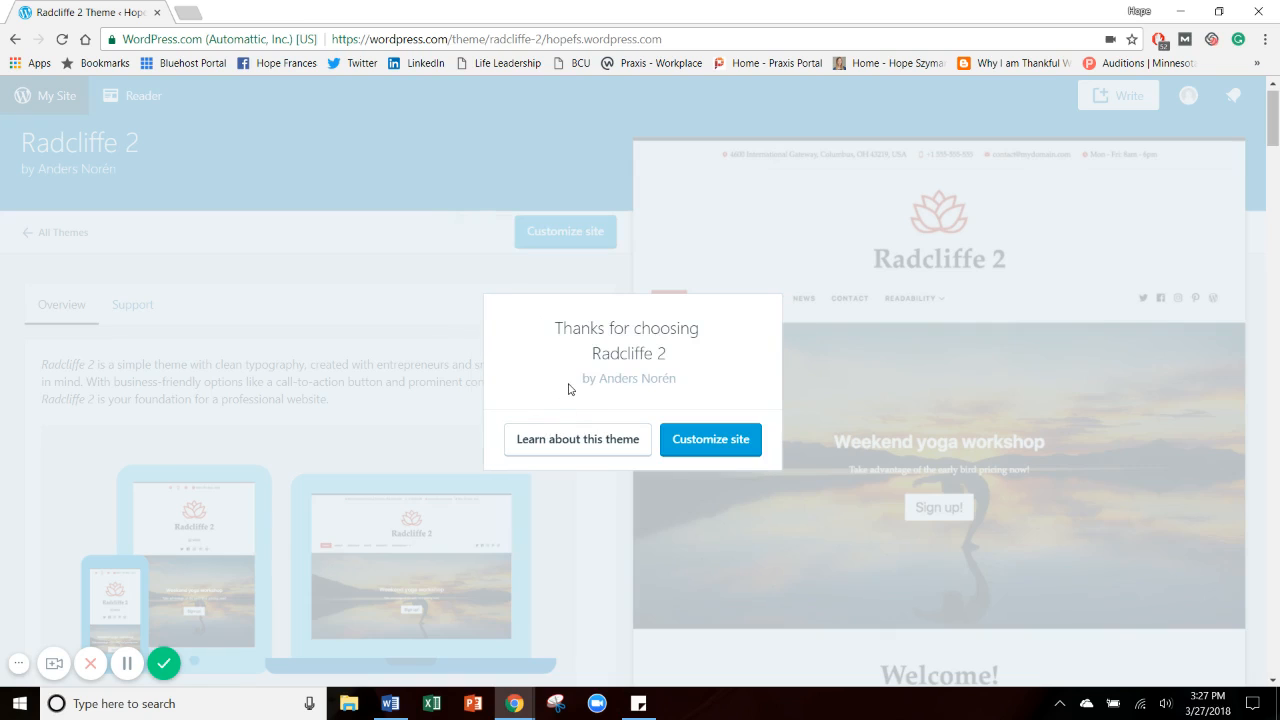
click(723, 447)
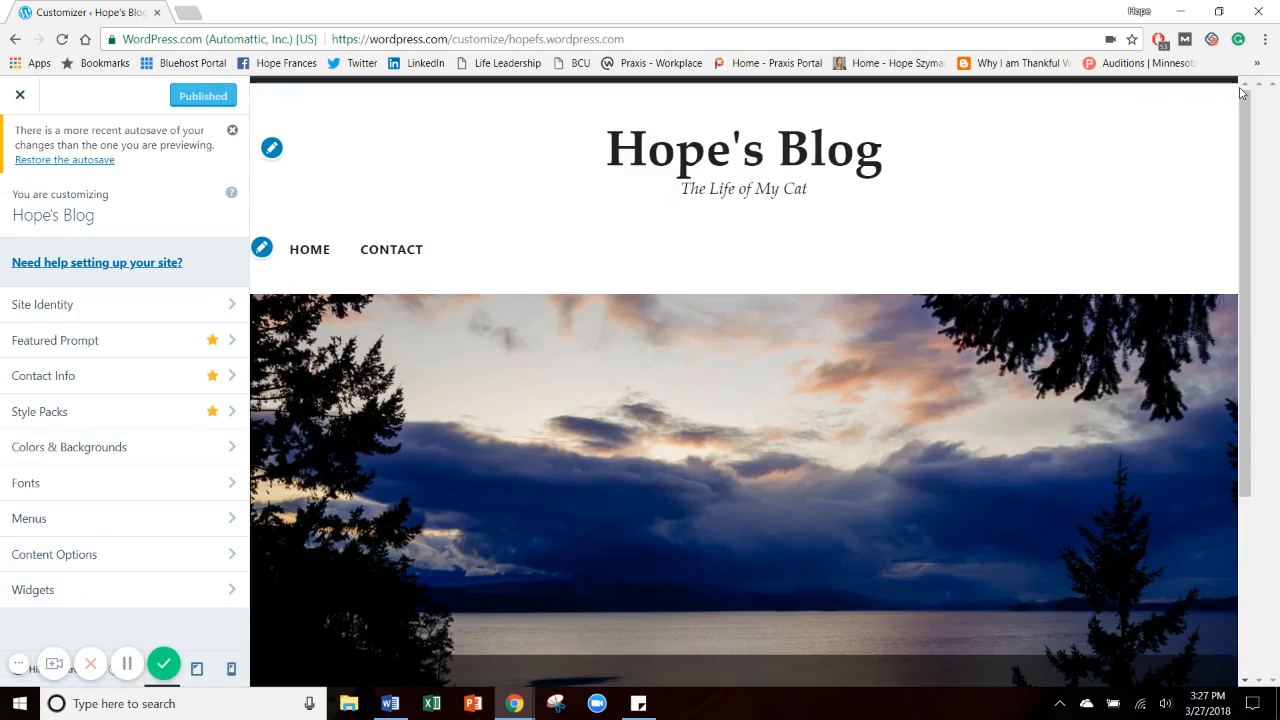
drag(1243, 116, 1270, 87)
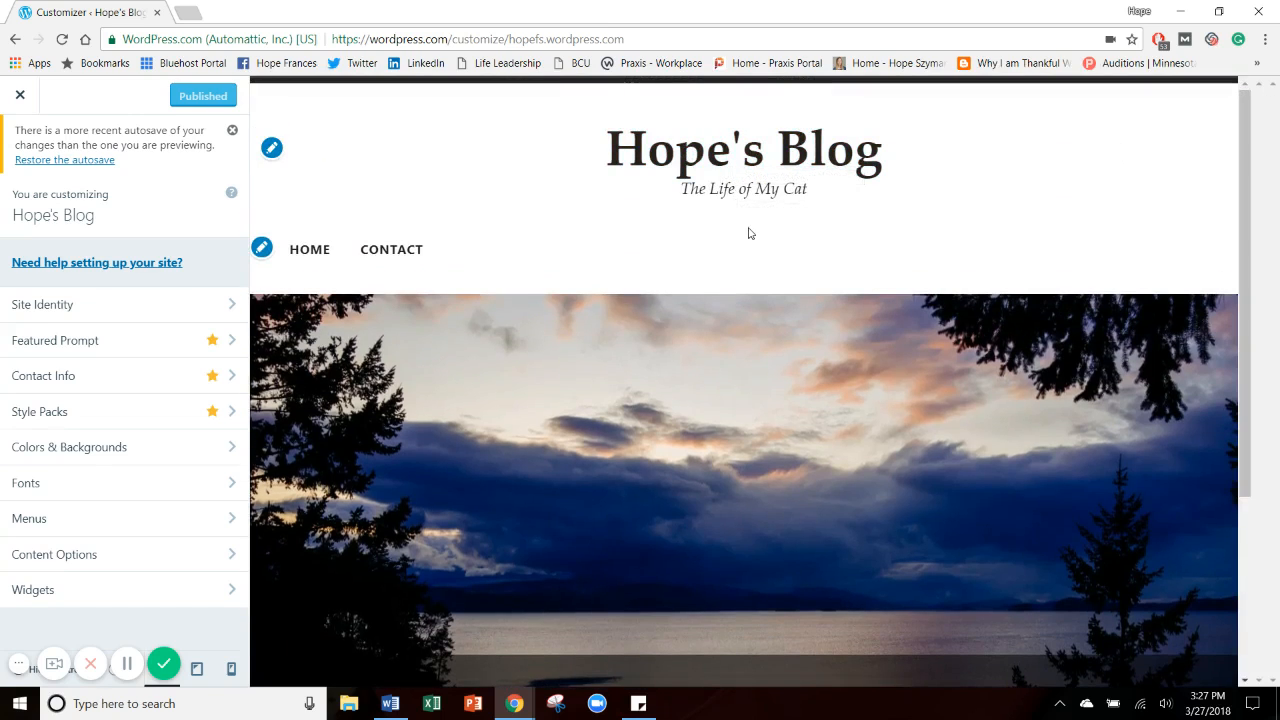
Step: In Site Identity, choose the media library photo of the gray cat lying on the carpet as the logo
click(118, 303)
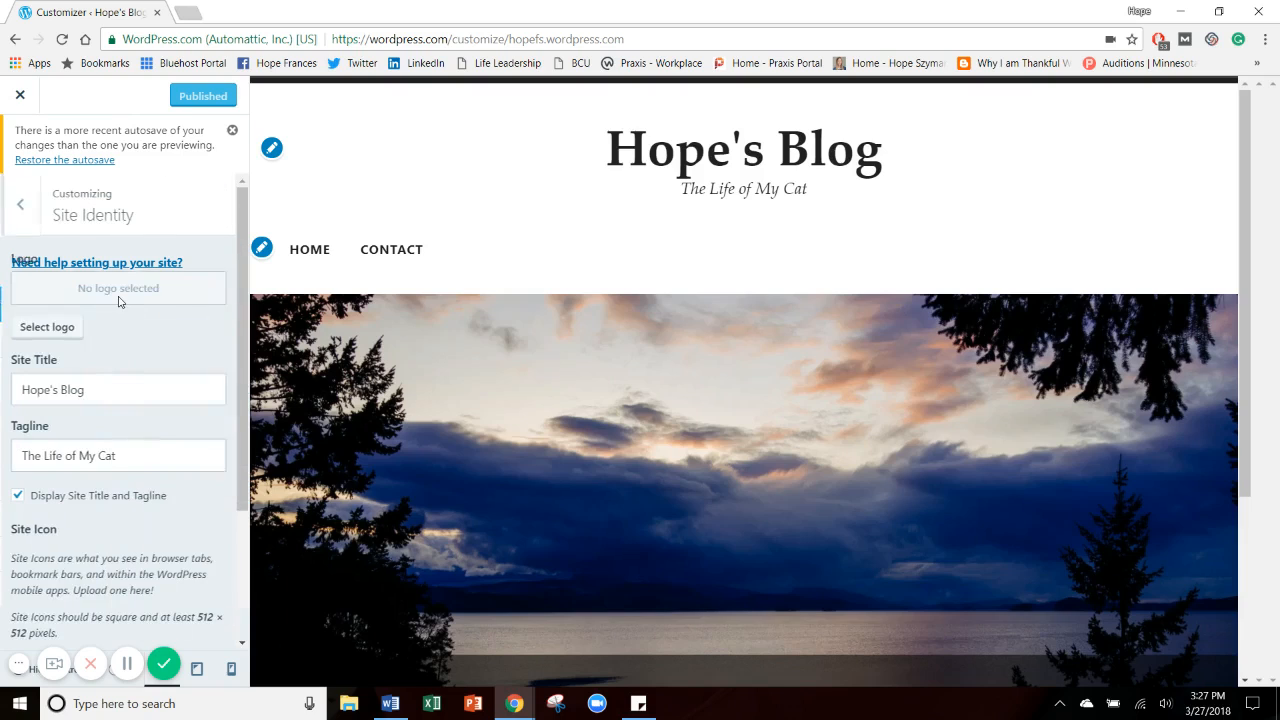
click(37, 331)
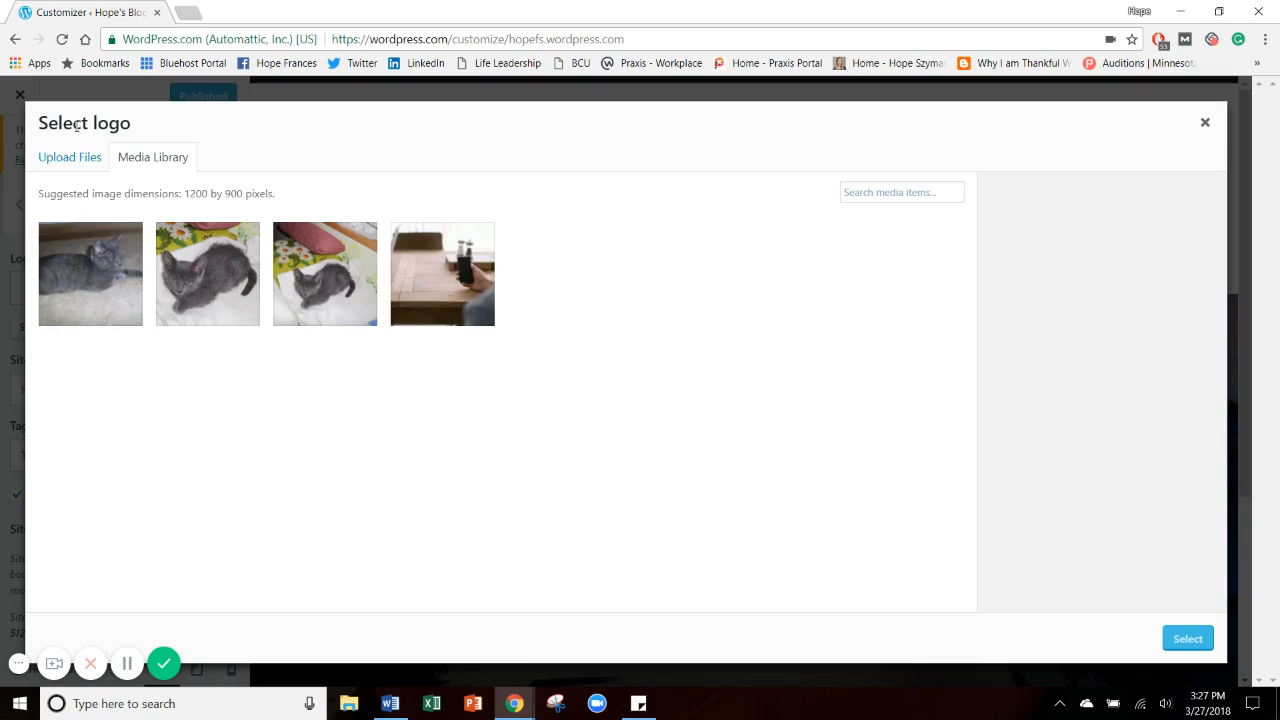
click(72, 157)
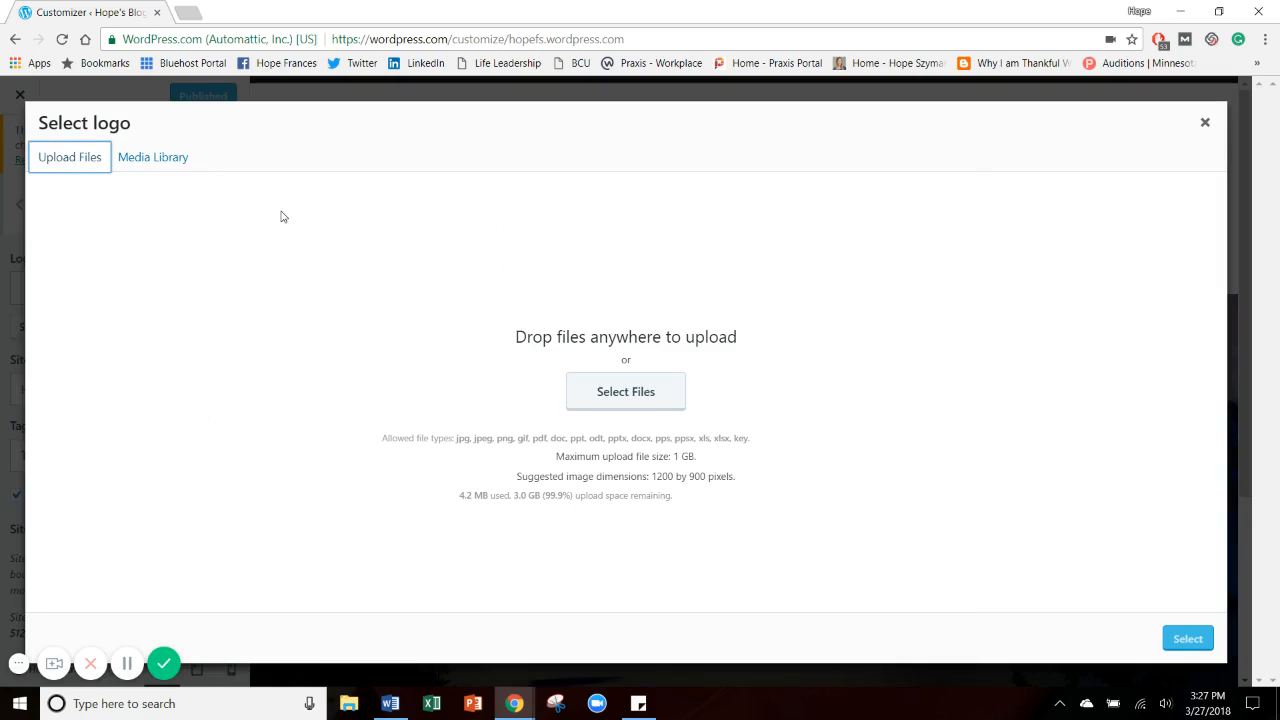
click(148, 160)
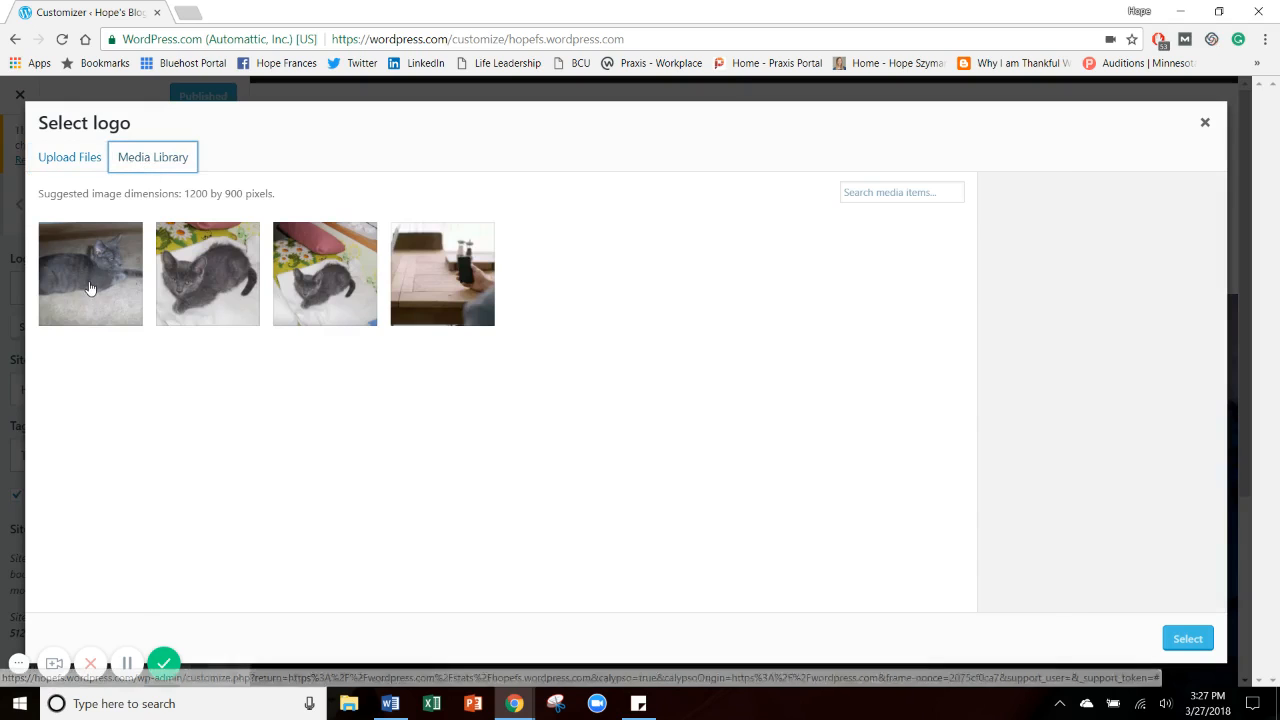
click(1172, 635)
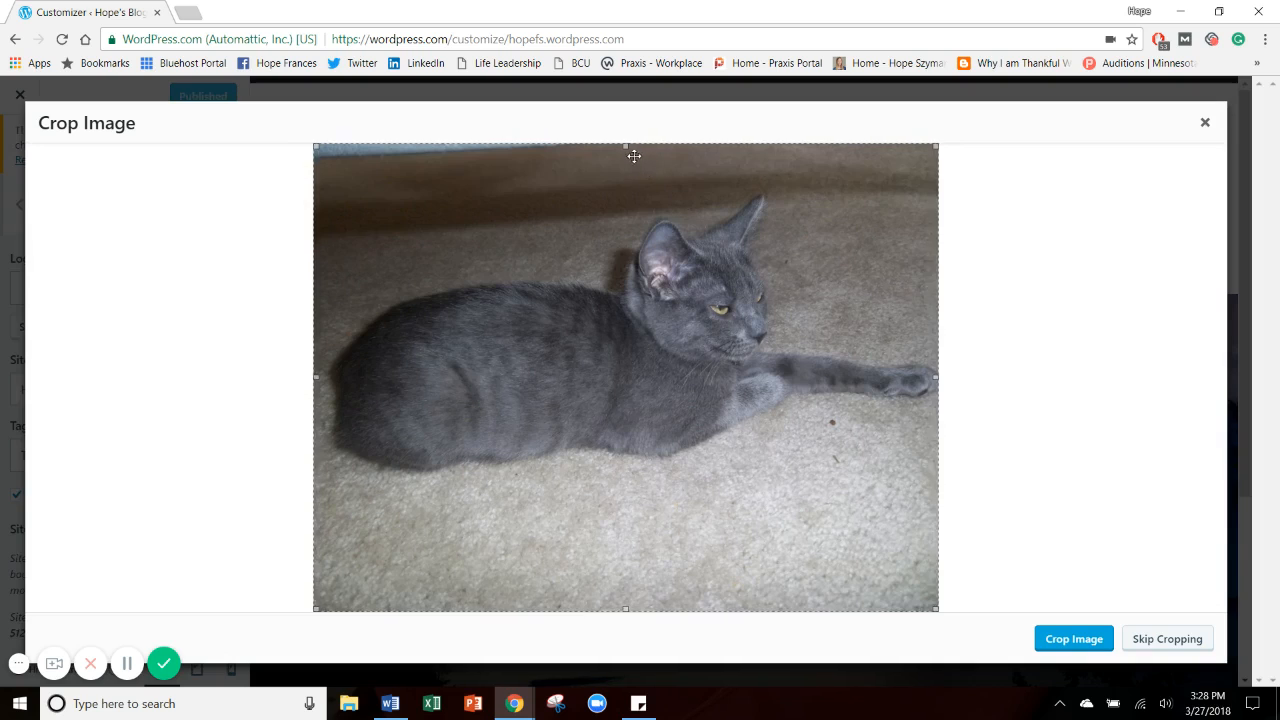
Step: Crop the logo photo closely above and below the cat, keeping its full width
drag(625, 146, 629, 192)
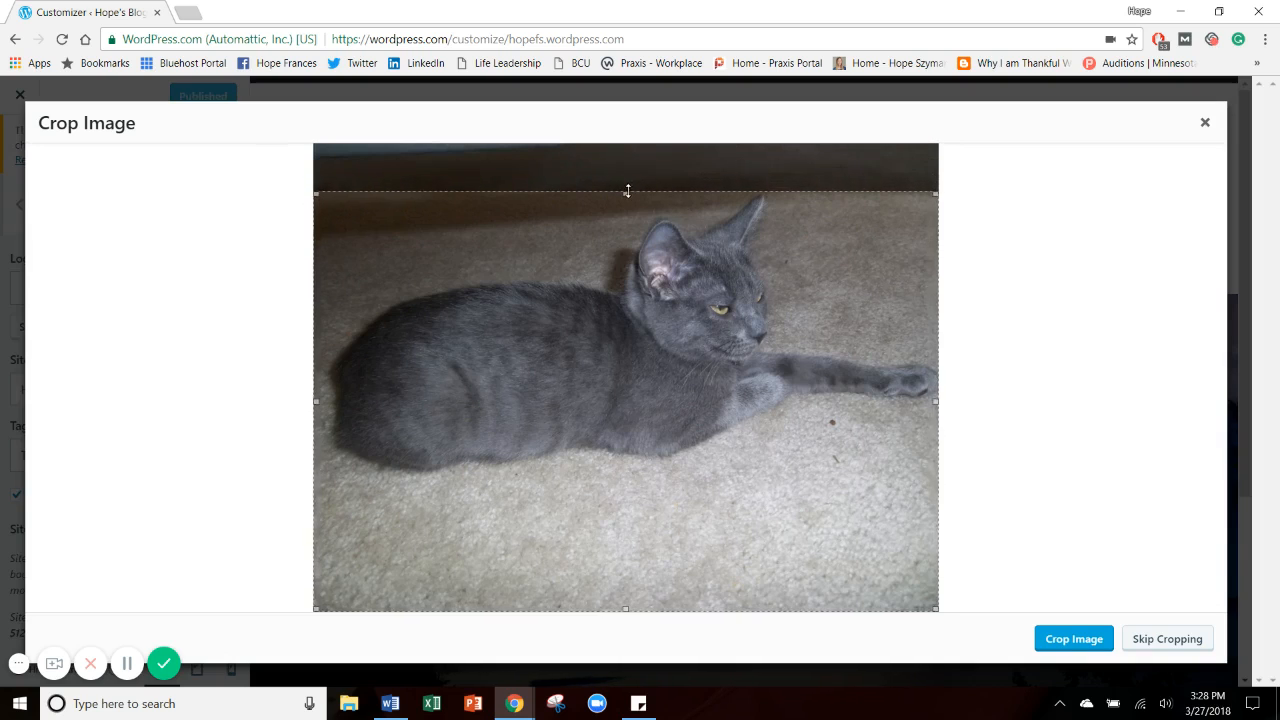
drag(629, 612, 660, 477)
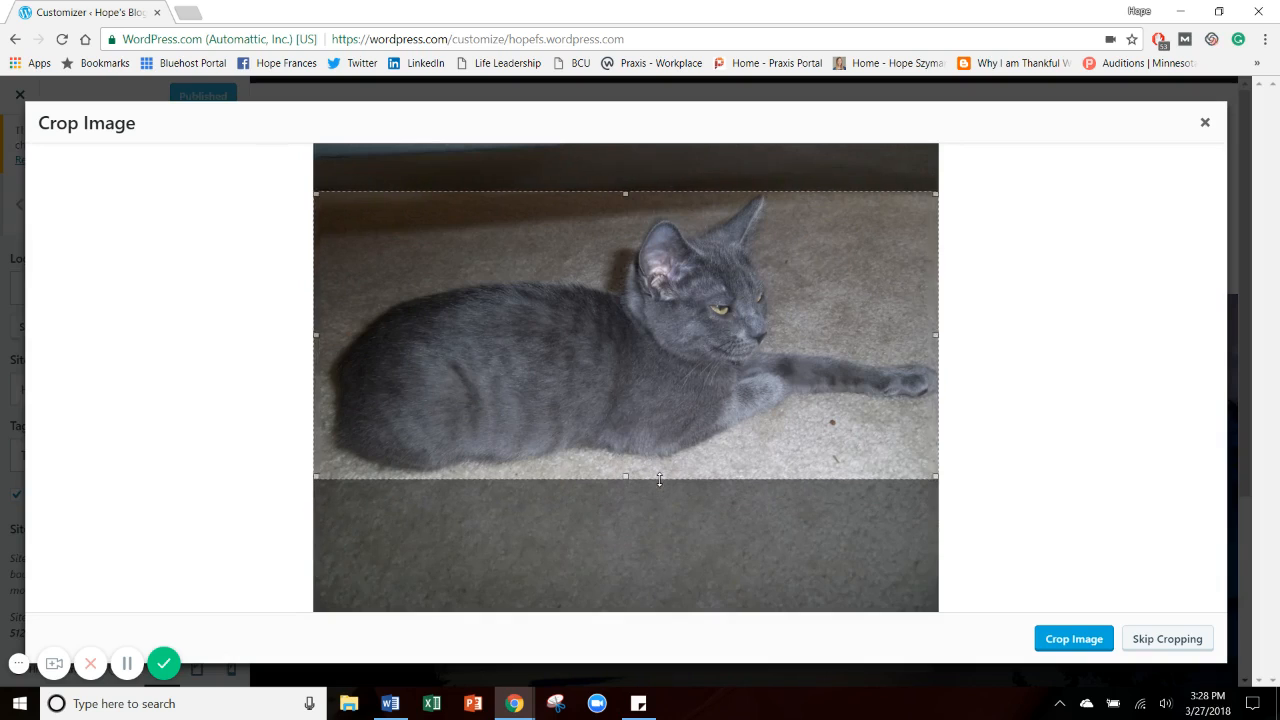
click(1112, 641)
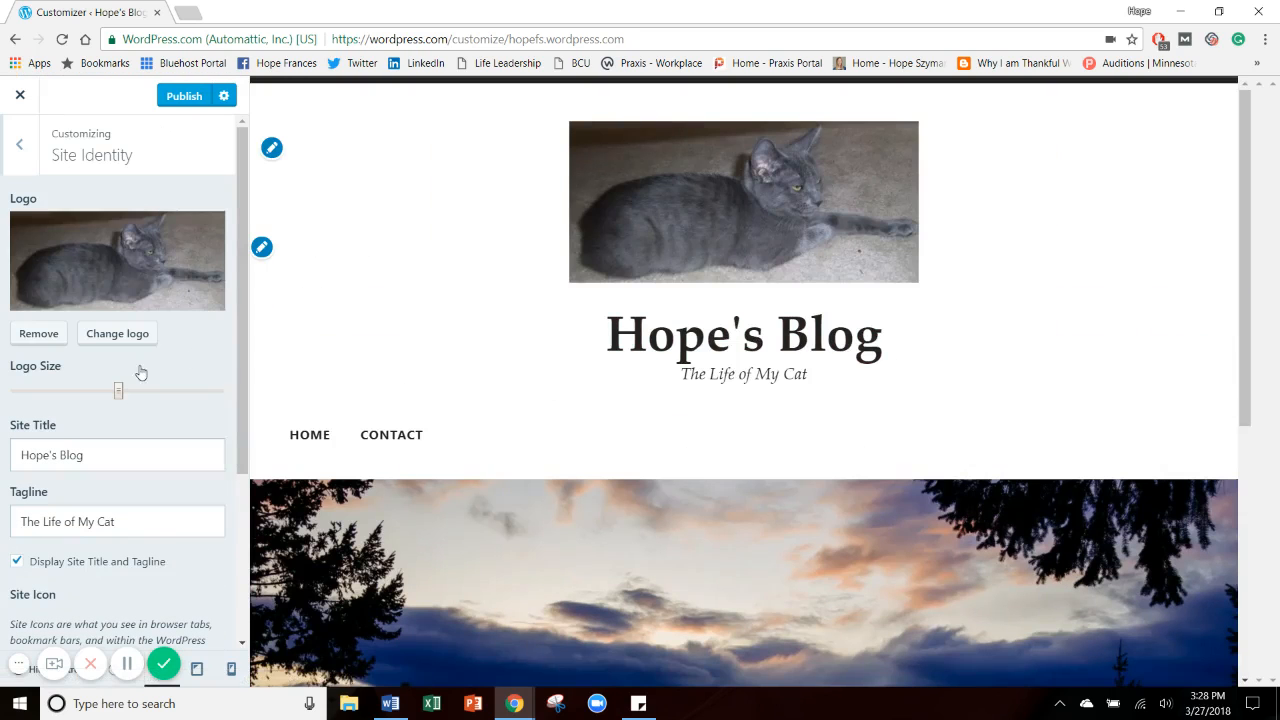
Step: Reduce the logo to about half its width, publish the site identity changes and return to the customizer overview
drag(118, 393, 49, 393)
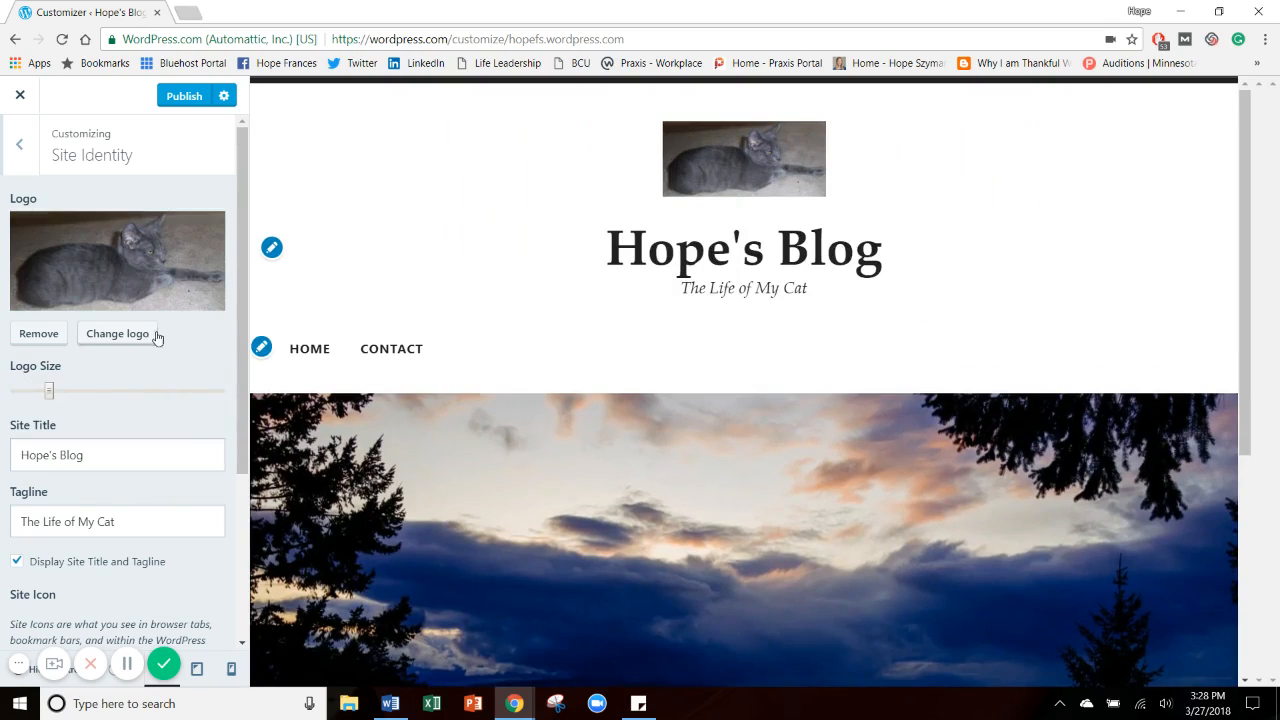
scroll(109, 175, down, 3)
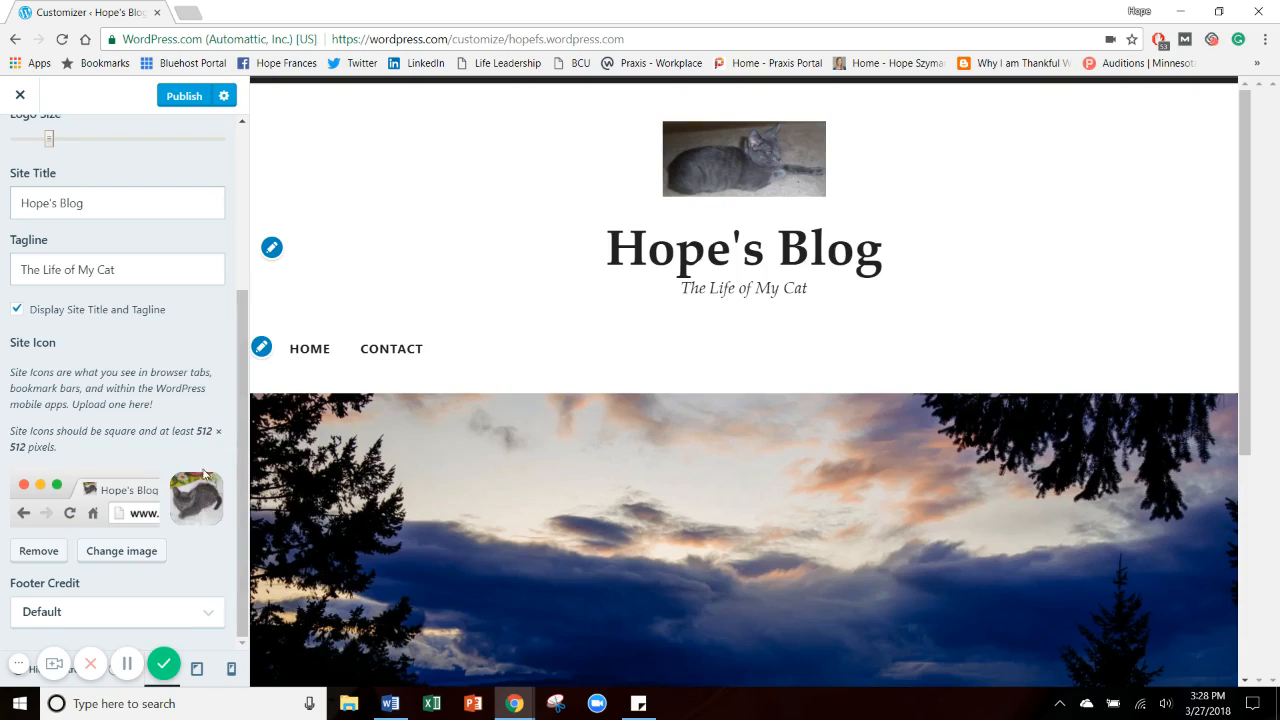
drag(239, 368, 246, 217)
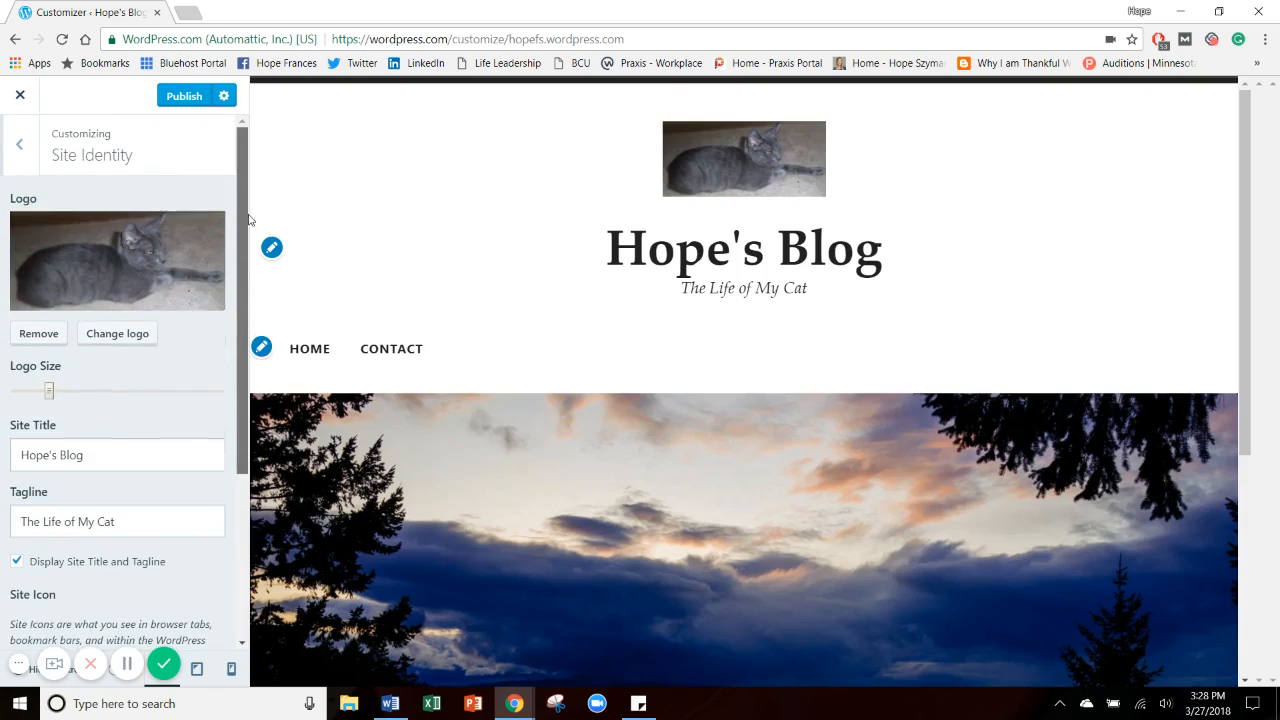
click(185, 95)
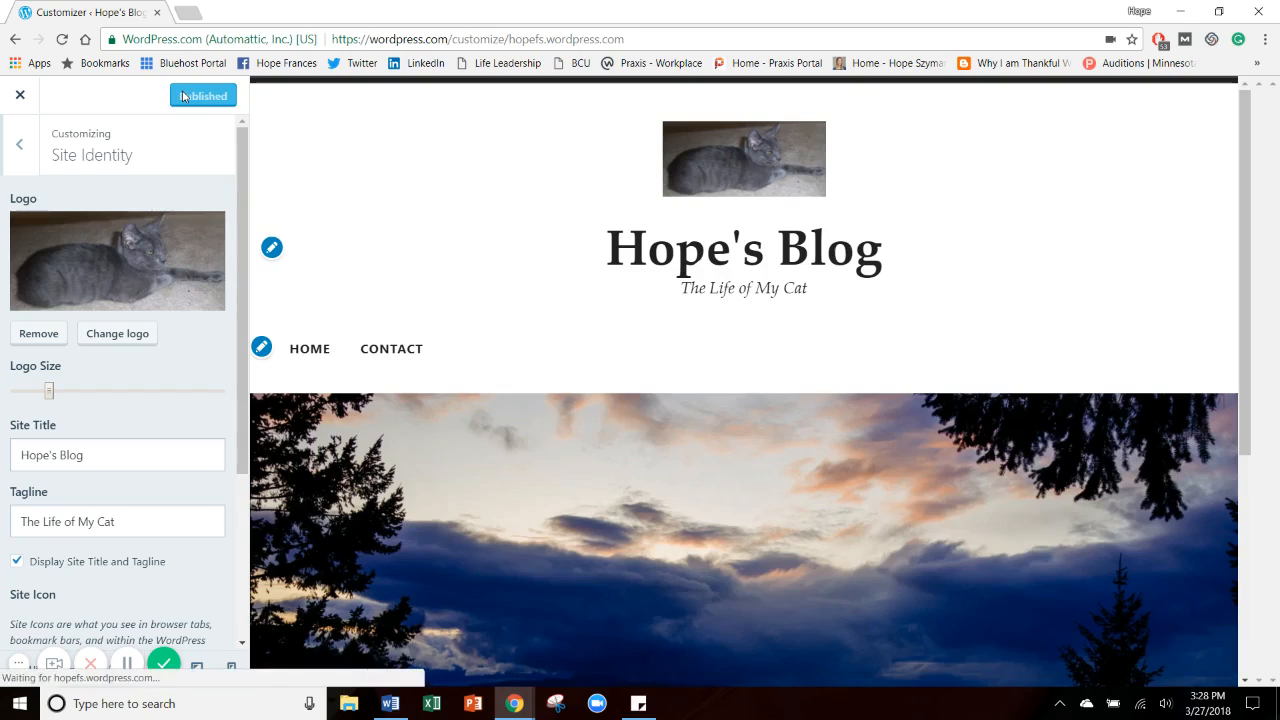
click(9, 153)
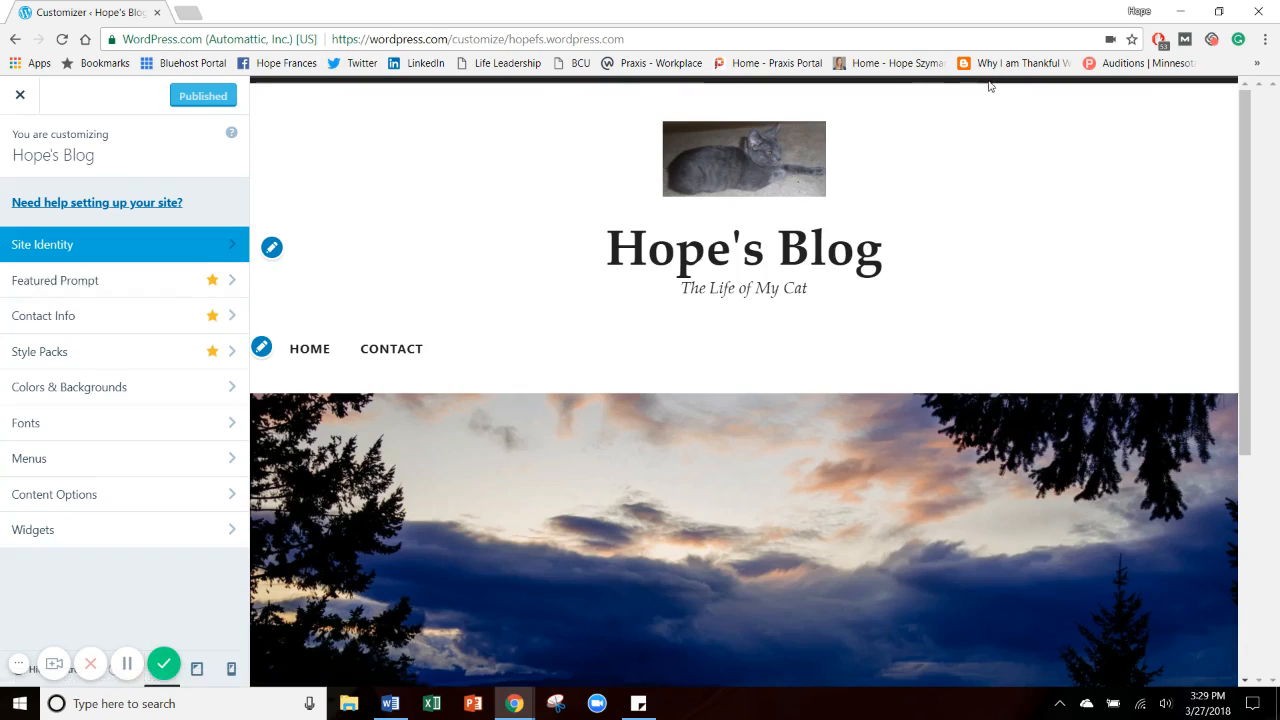
Step: Try sample text in the Hours field of Contact Info, clear it and return to the customizer overview
click(96, 326)
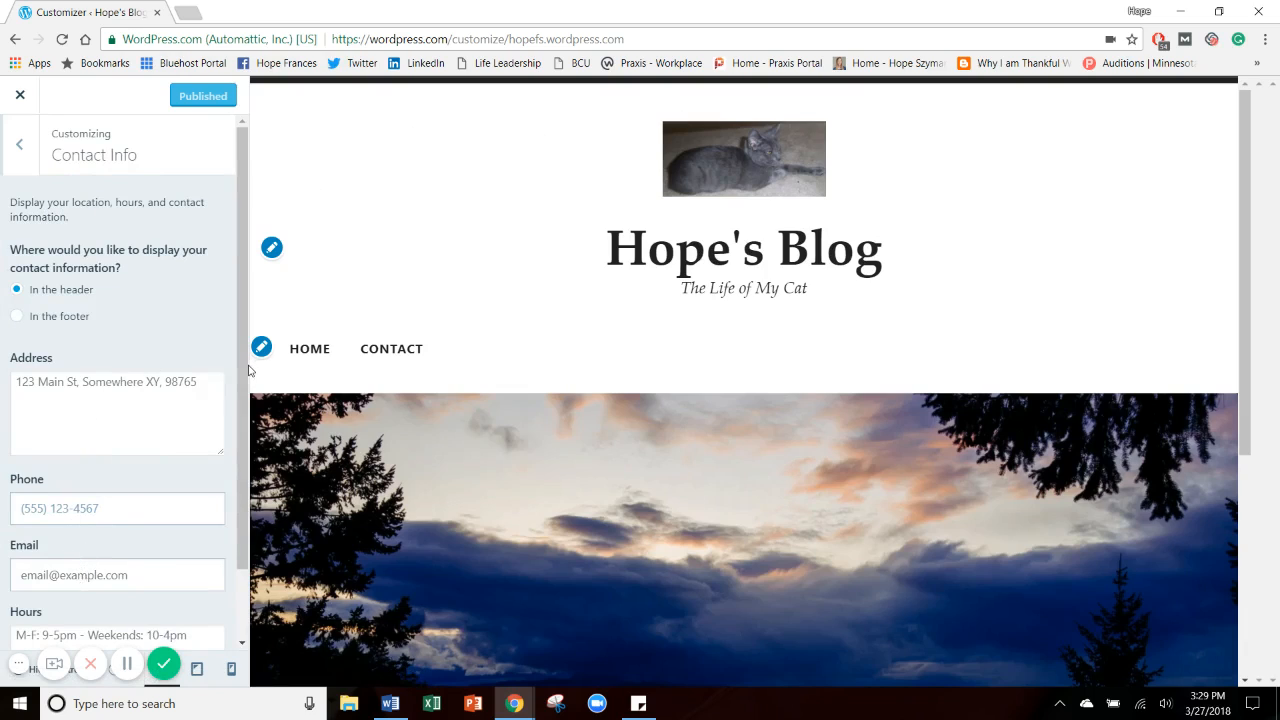
scroll(232, 466, down, 1)
click(160, 552)
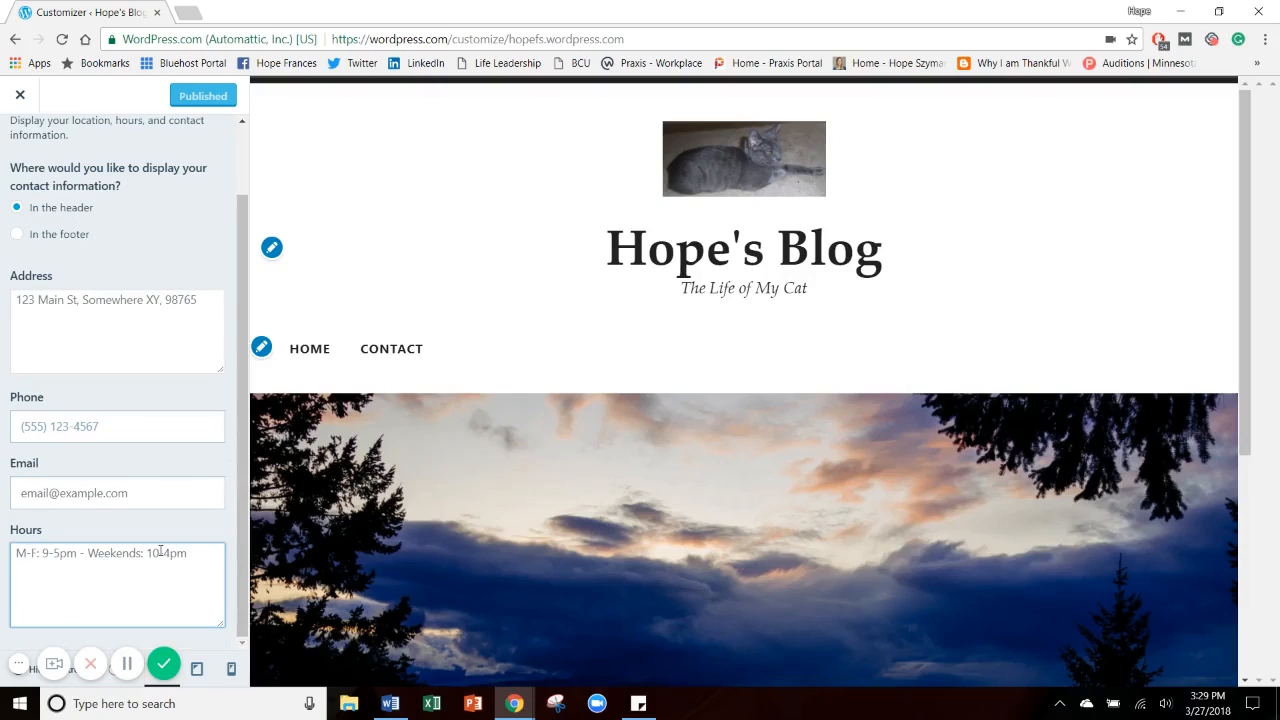
text(hope)
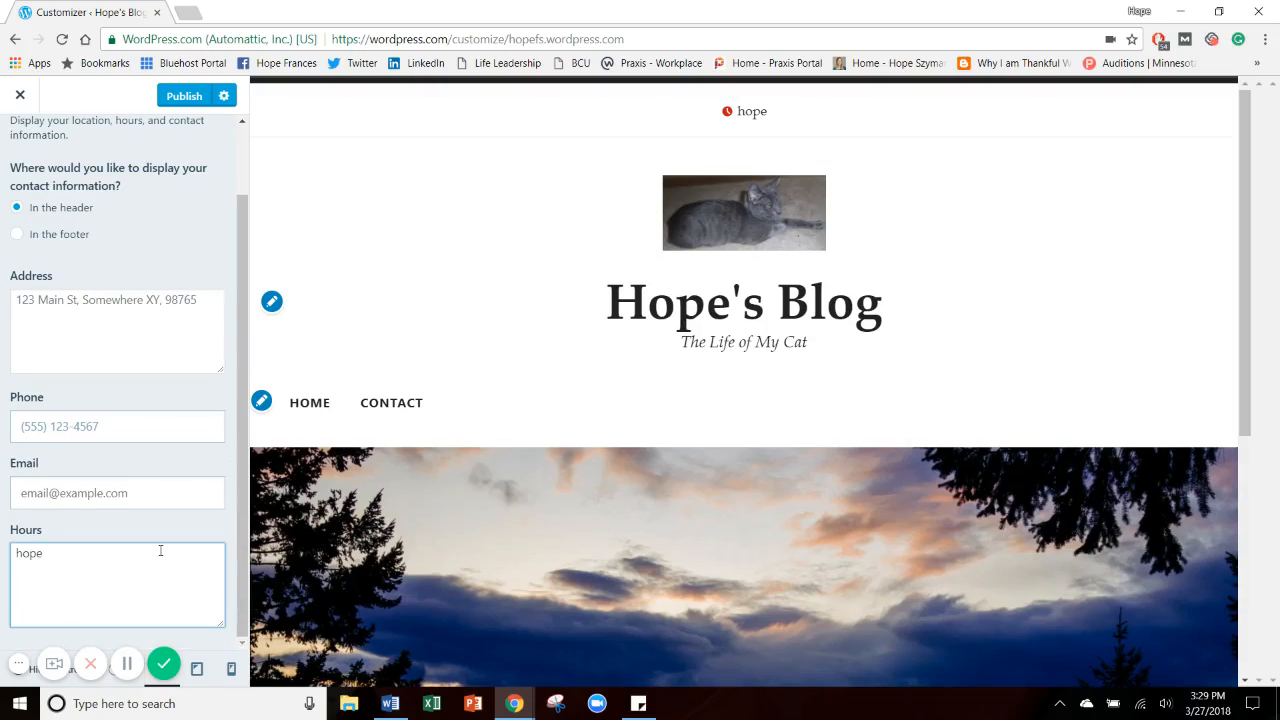
key(BackSpace)
key(BackSpace)
key(BackSpace)
key(BackSpace)
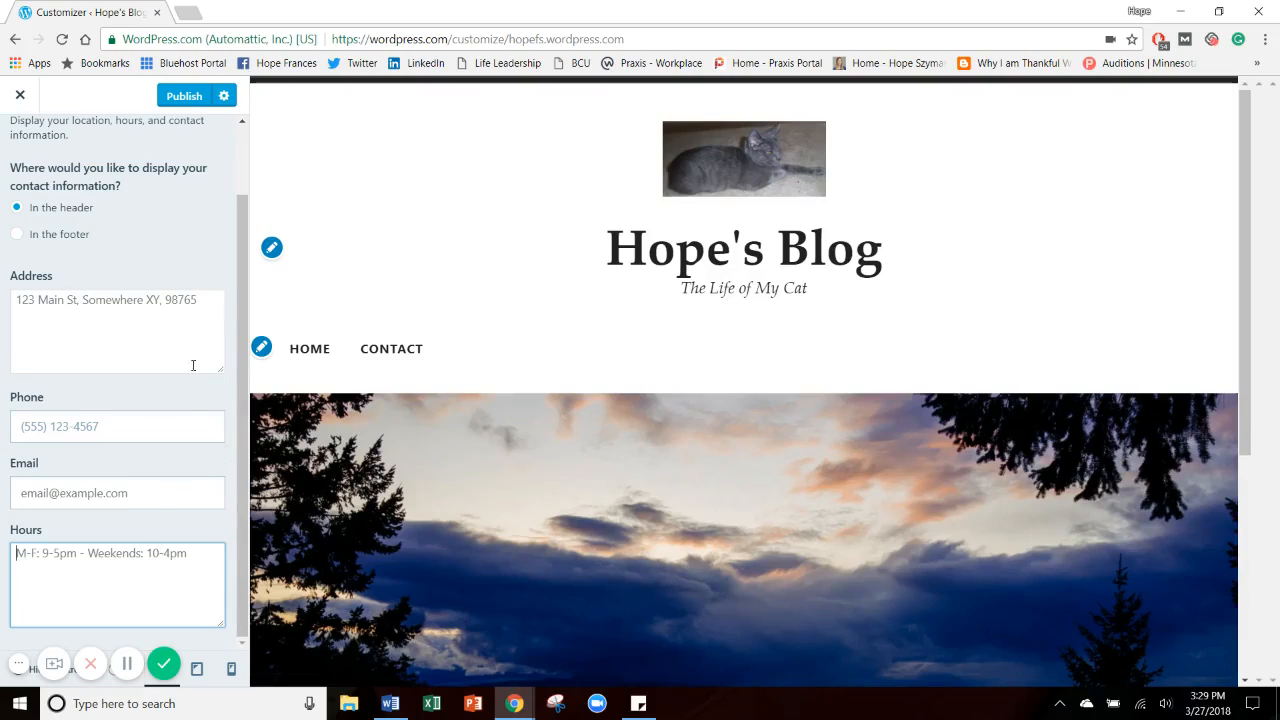
scroll(241, 360, up, 2)
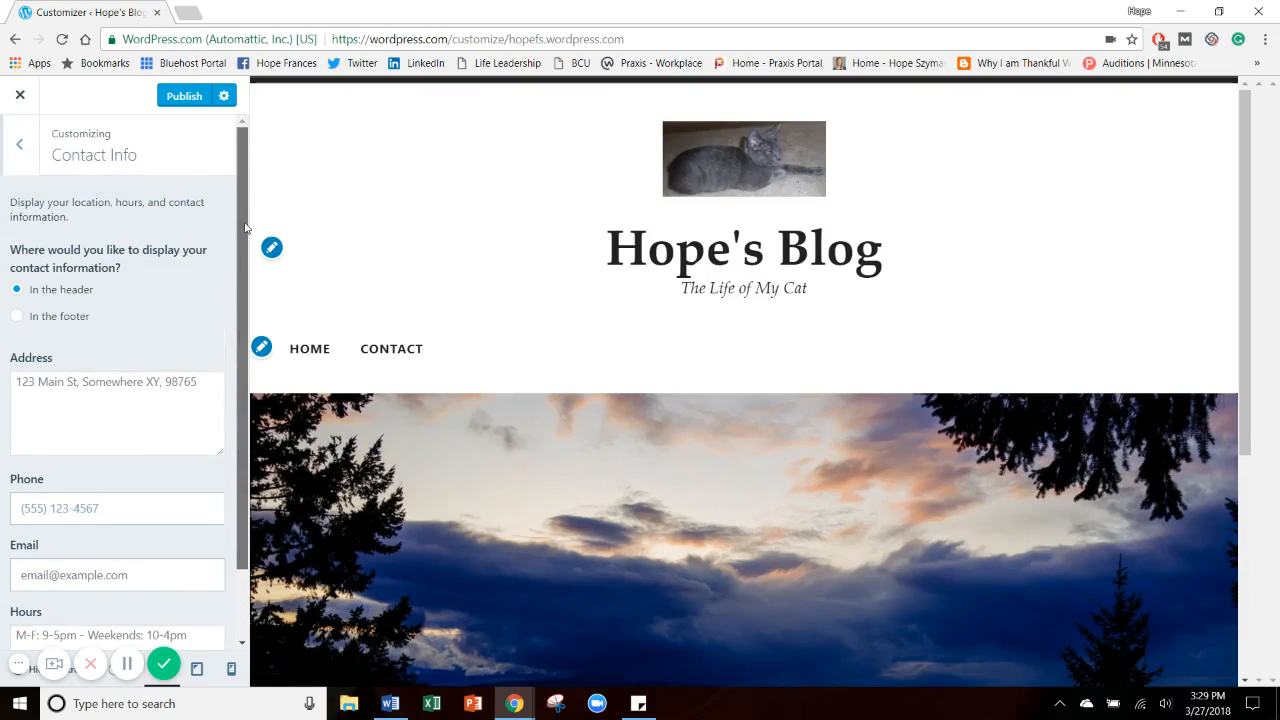
click(25, 146)
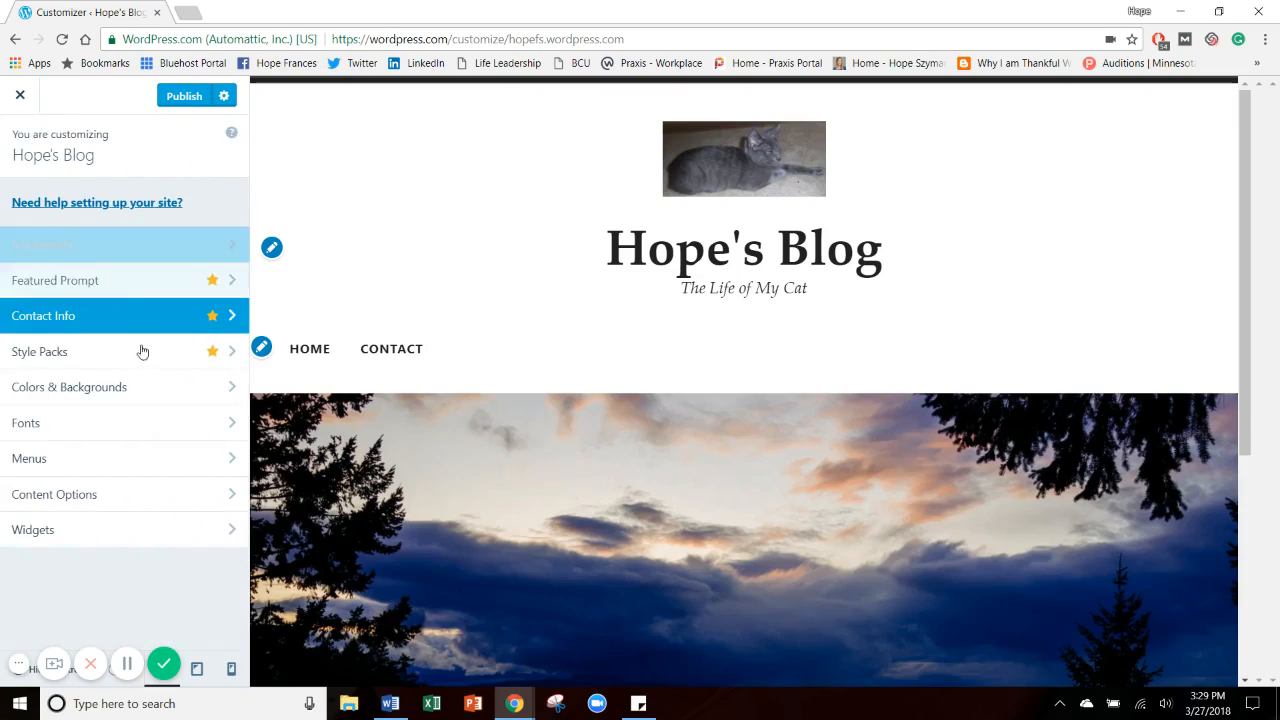
Step: Look through the available Style Packs and return to the customizer overview without choosing another style
click(70, 355)
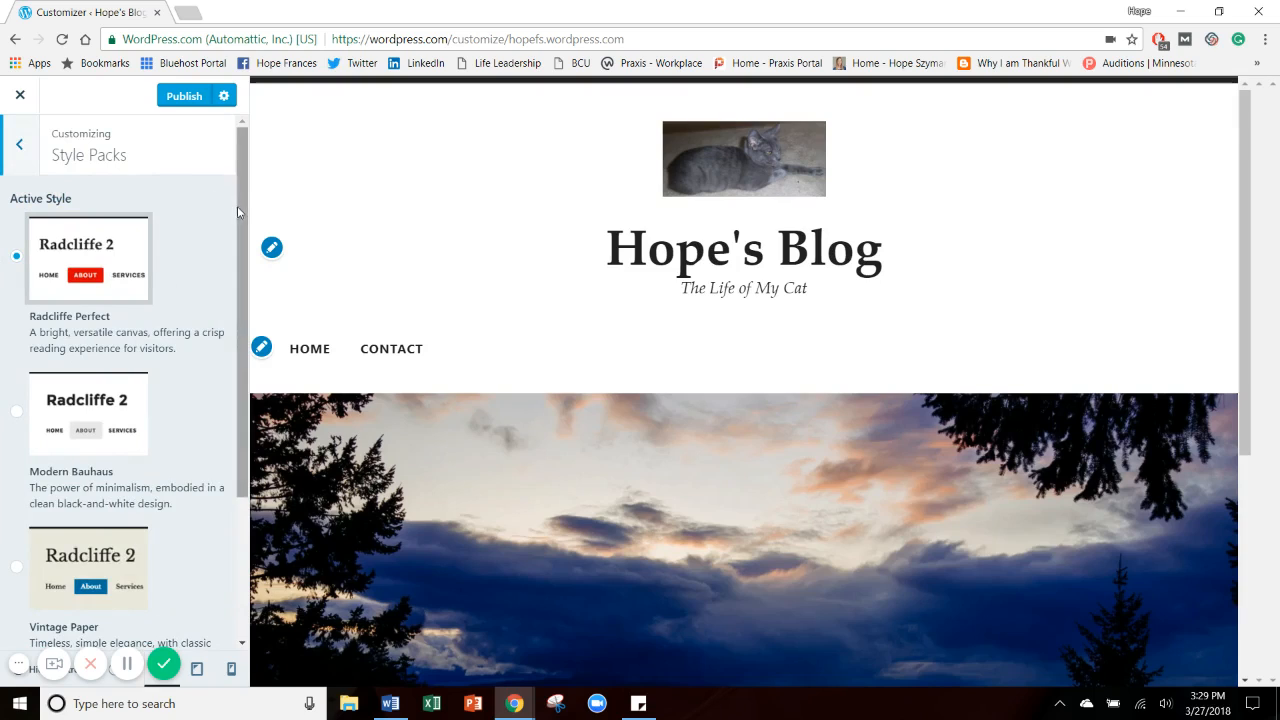
drag(237, 206, 255, 372)
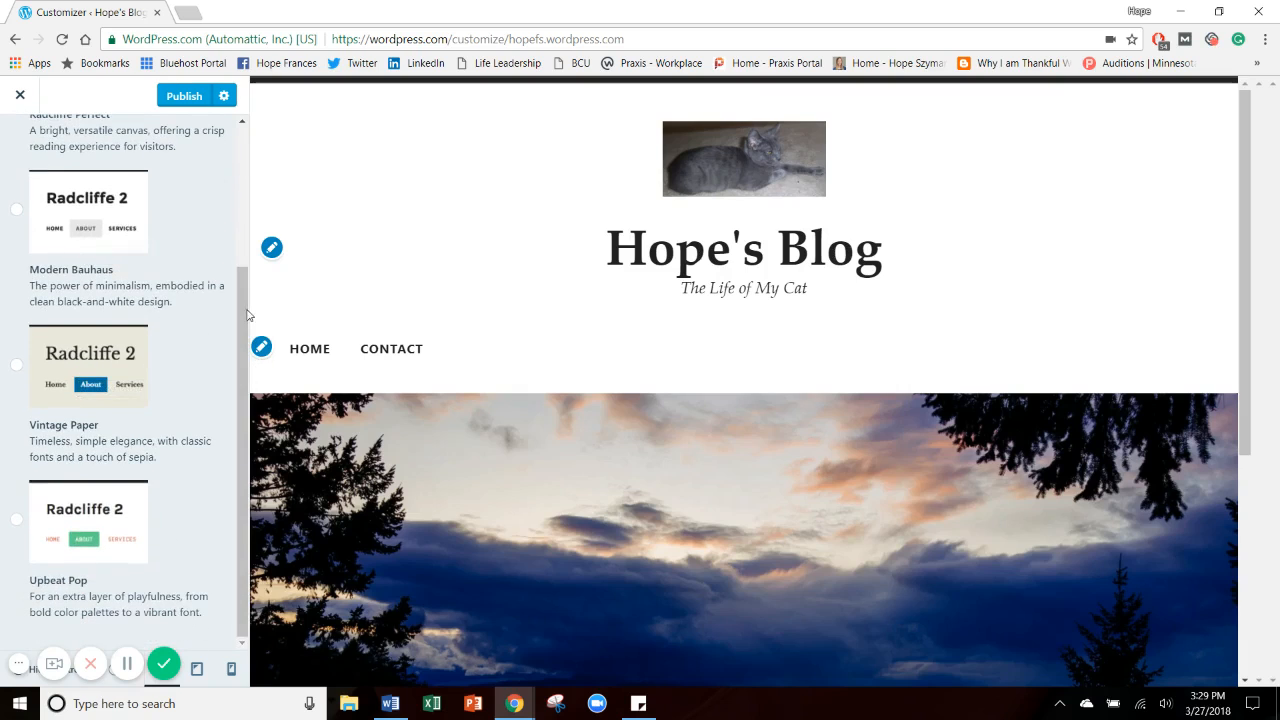
scroll(212, 182, up, 3)
drag(212, 182, 210, 166)
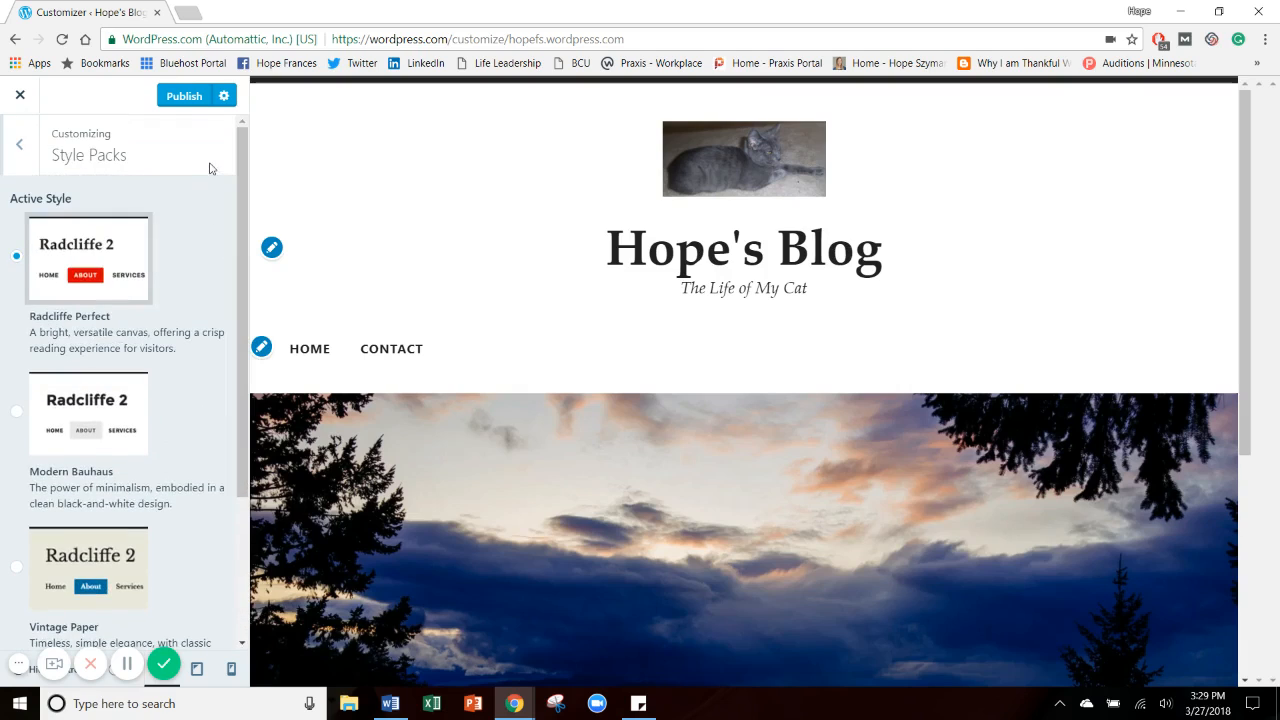
click(13, 150)
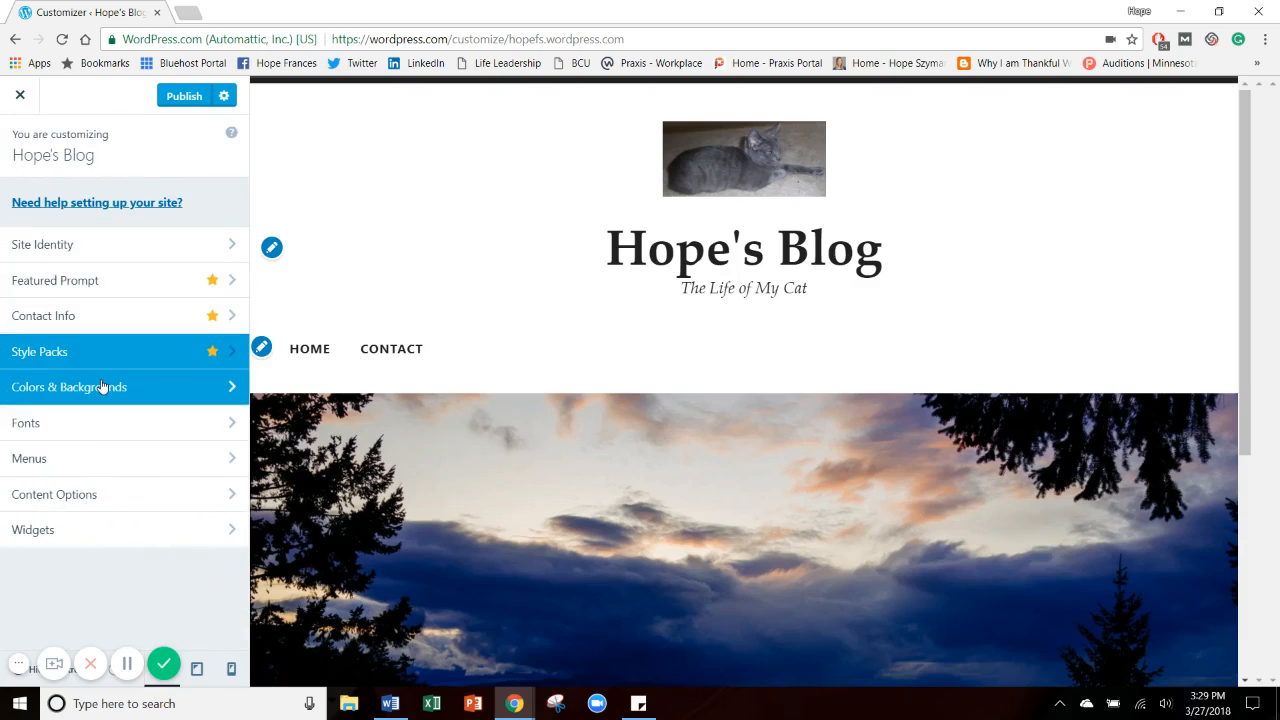
Step: In Colors & Backgrounds, pick a custom light pink background color, about #fabcf6
click(102, 386)
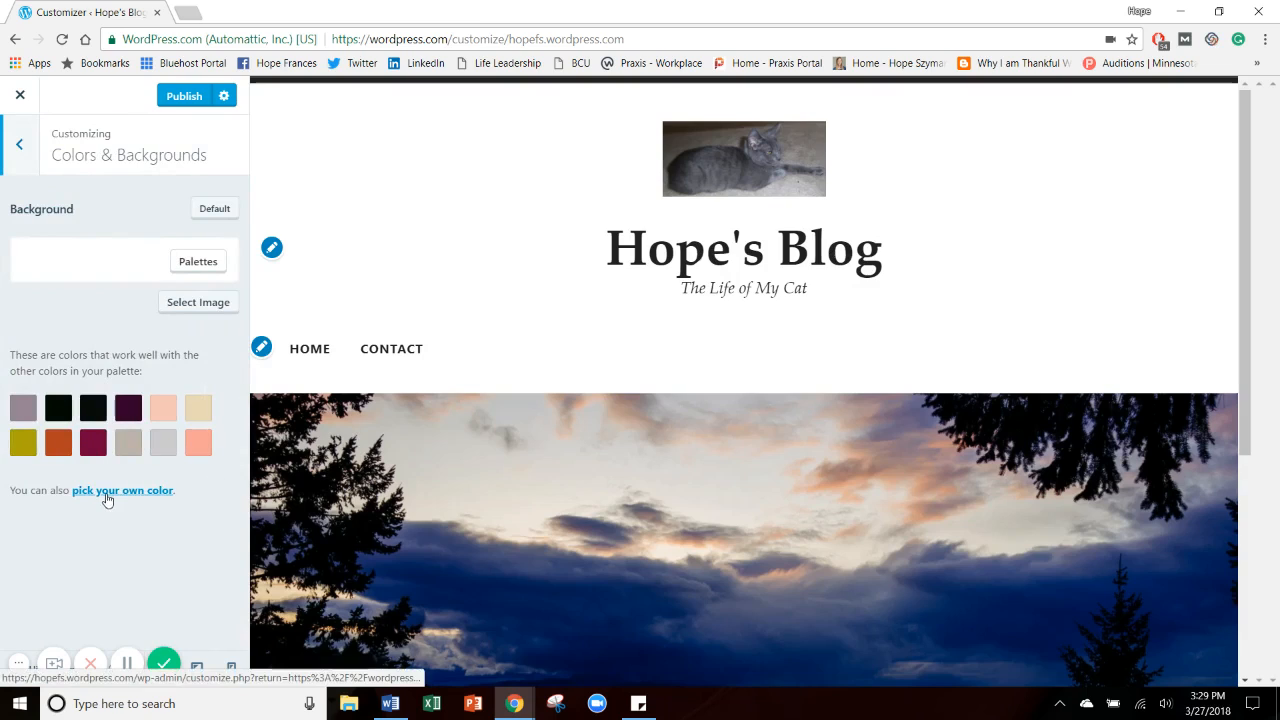
click(163, 410)
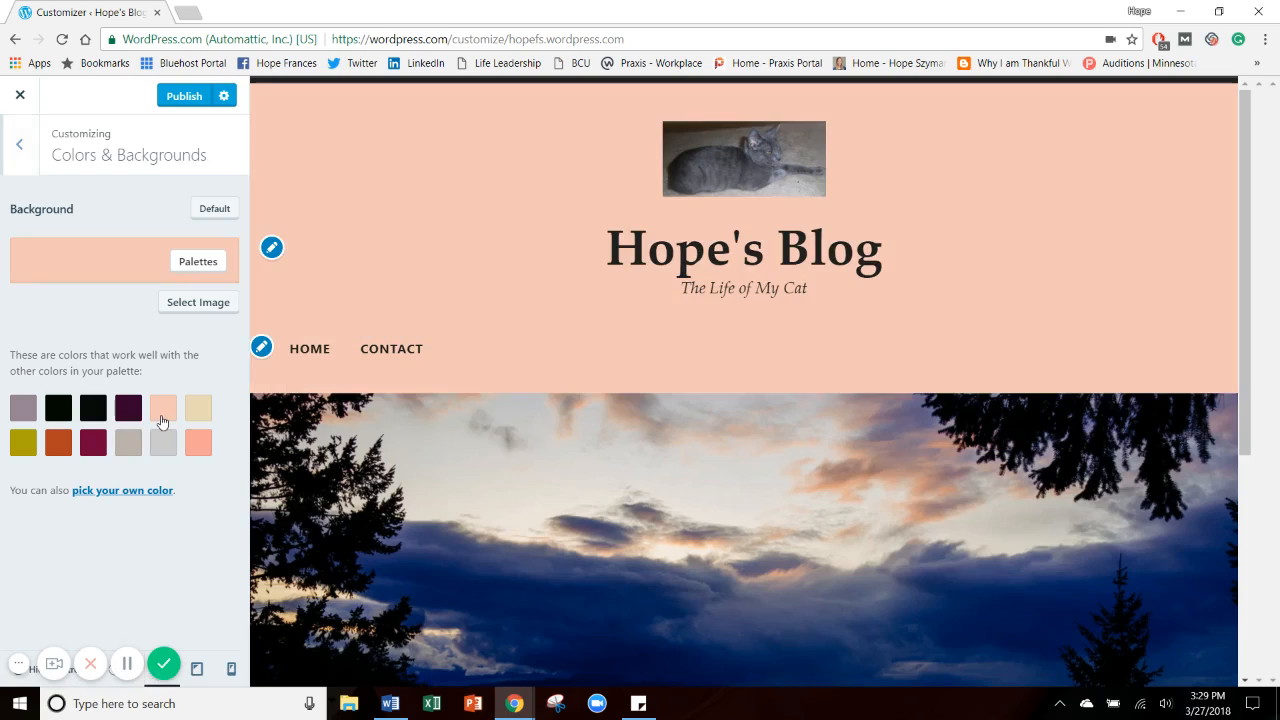
click(118, 495)
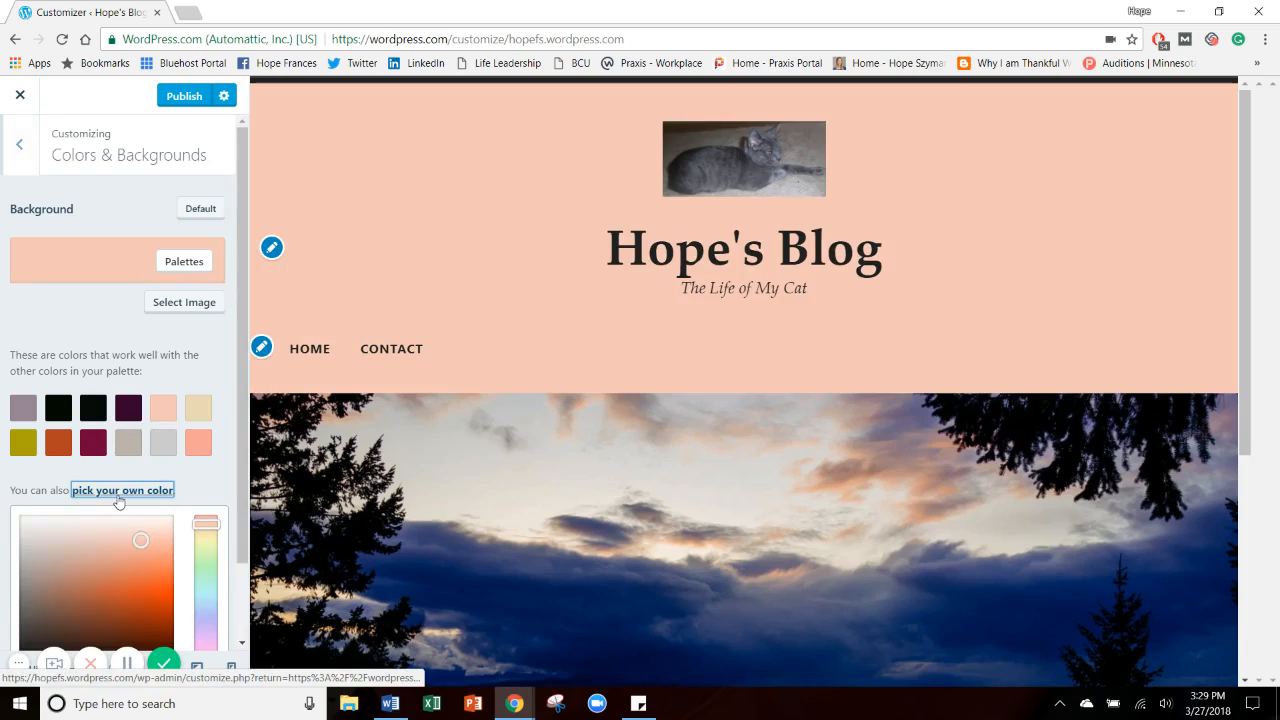
scroll(239, 464, down, 1)
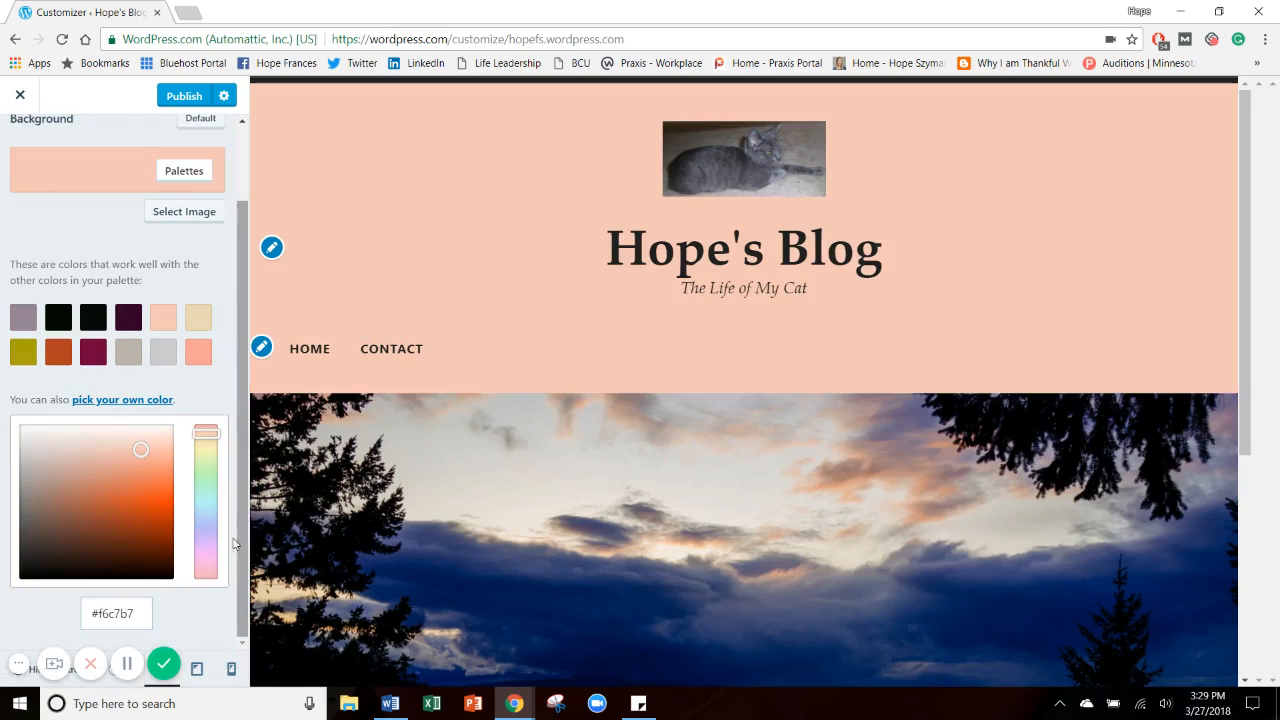
click(208, 556)
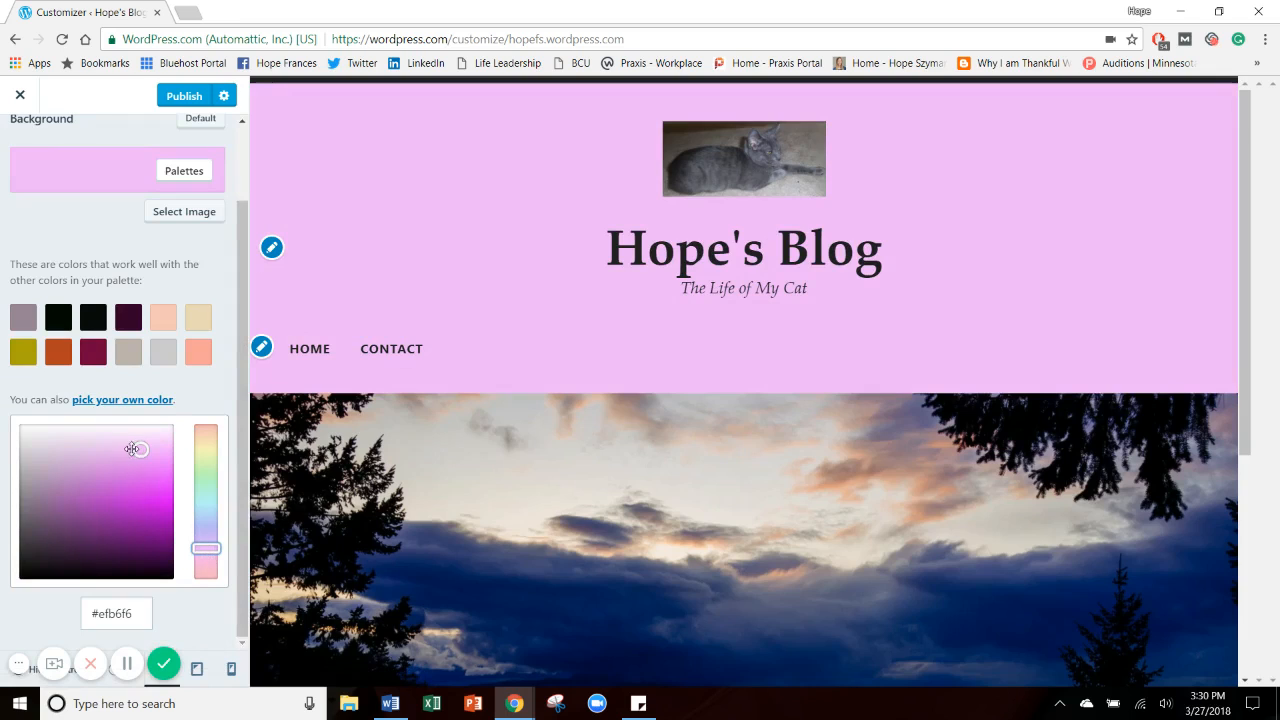
mouse_move(132, 449)
mouse_down()
mouse_move(155, 451)
mouse_move(160, 477)
mouse_move(151, 444)
mouse_move(123, 449)
mouse_move(152, 471)
mouse_move(155, 447)
mouse_up()
click(204, 558)
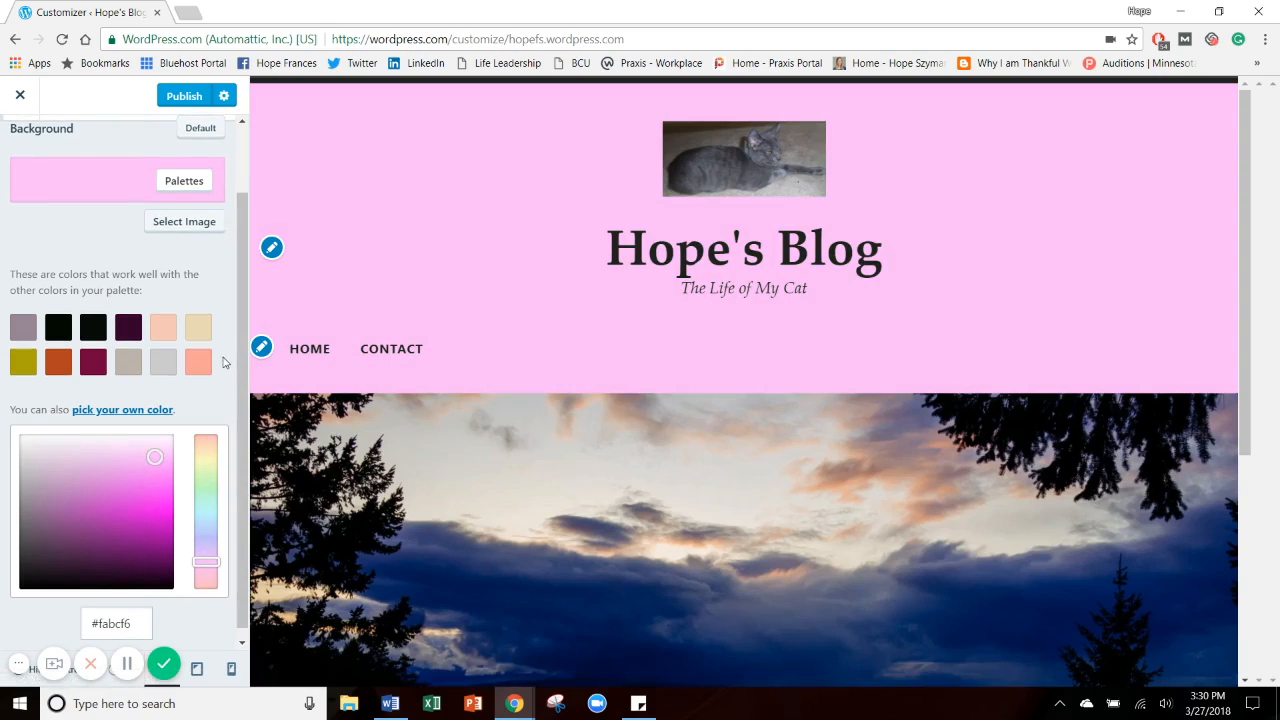
Step: Publish the background color change and open the Fonts settings
drag(237, 367, 231, 203)
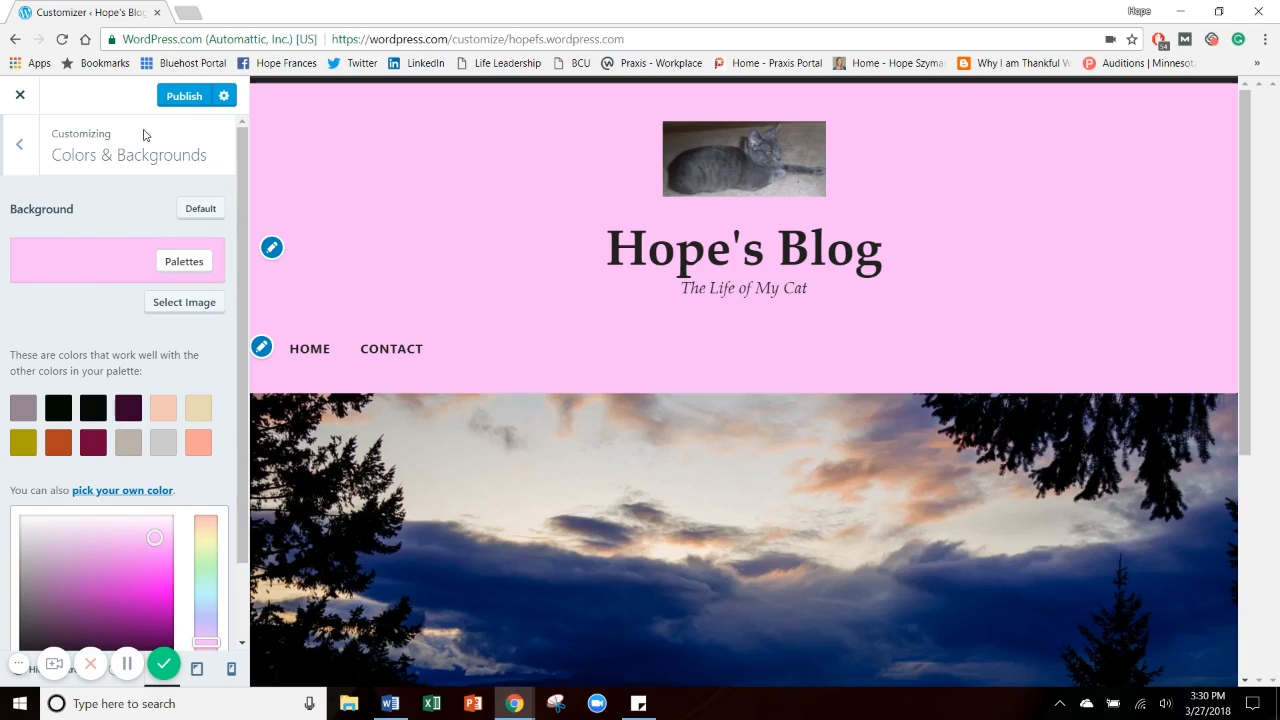
click(172, 101)
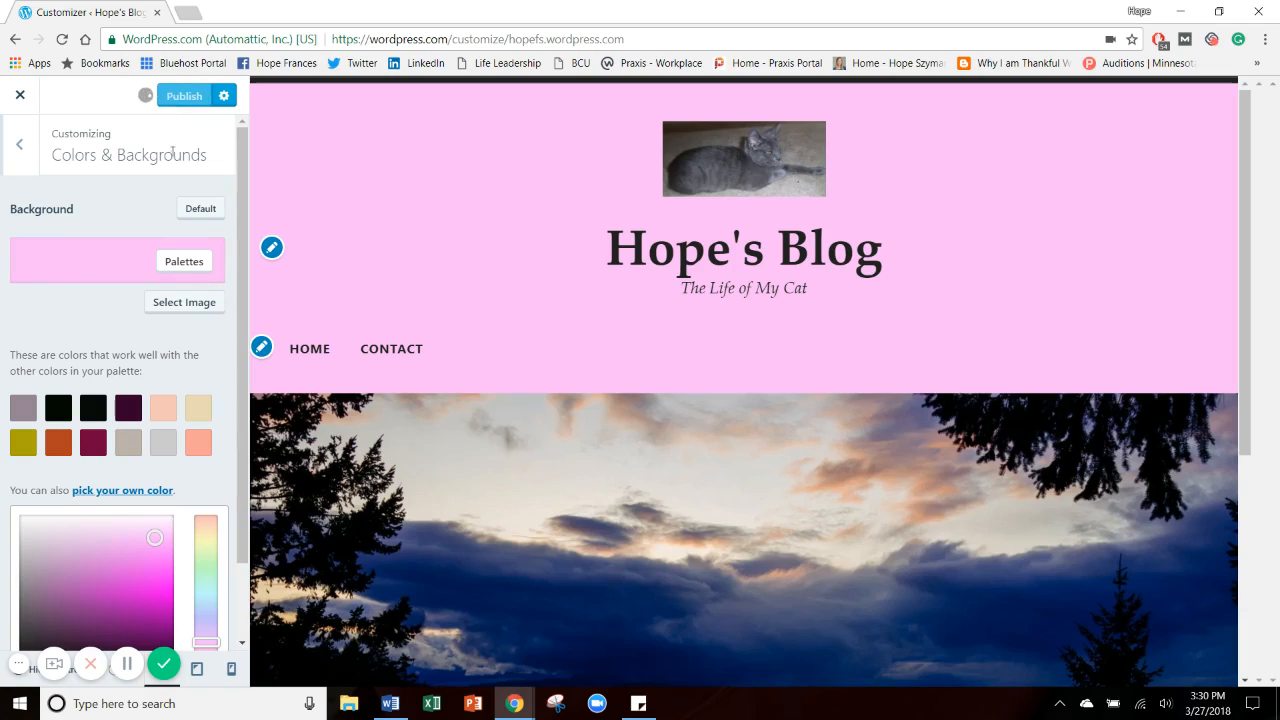
click(18, 166)
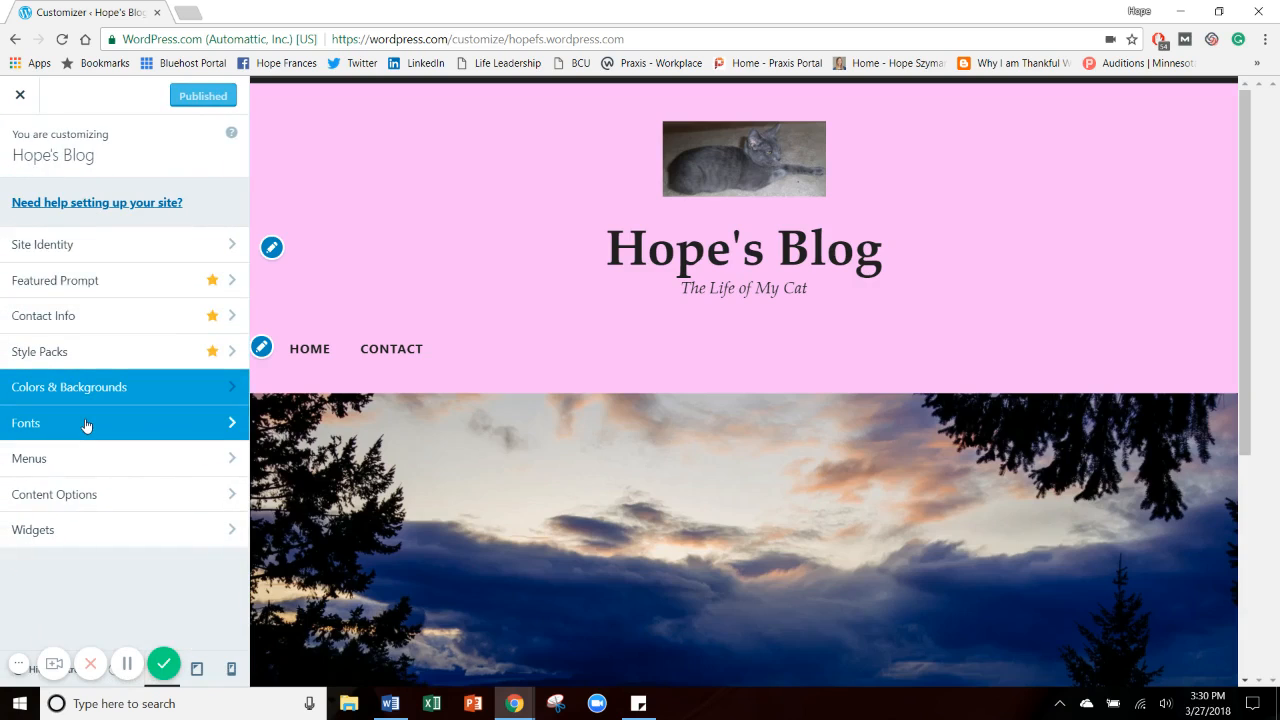
click(86, 424)
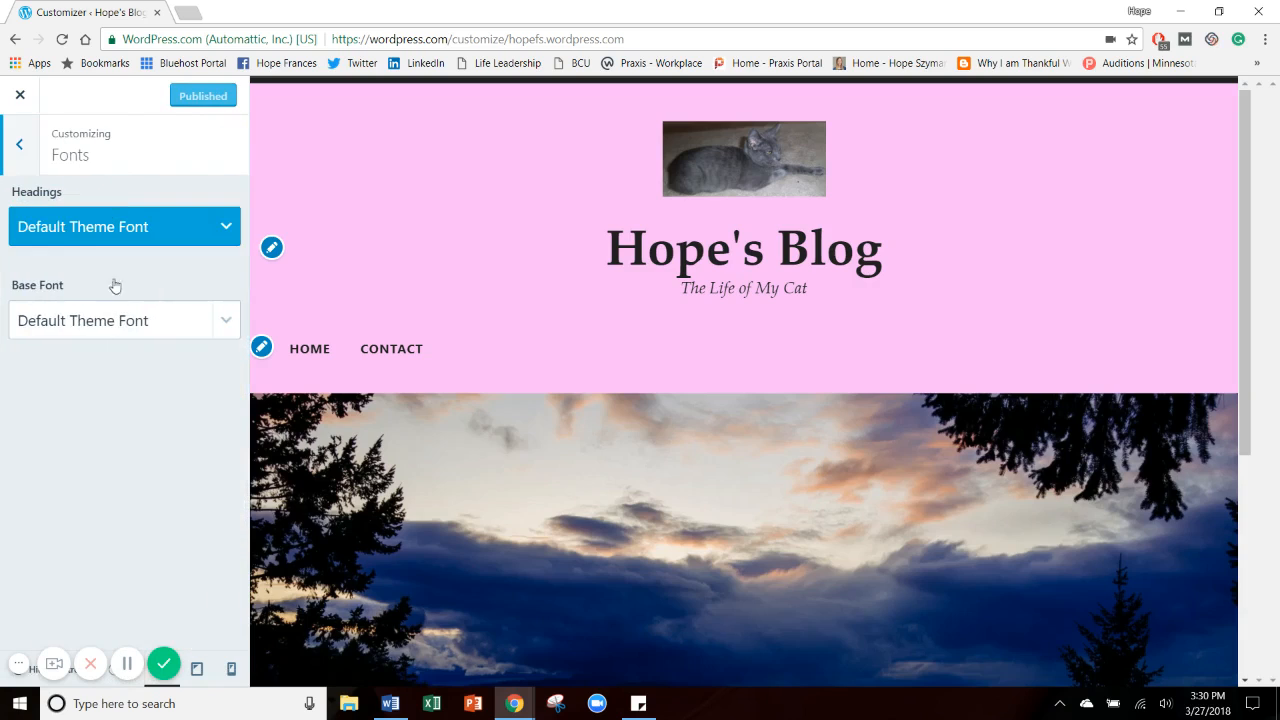
Step: Try Alegreya as the headings font in Large and Small sizes, ending on Normal size
click(201, 228)
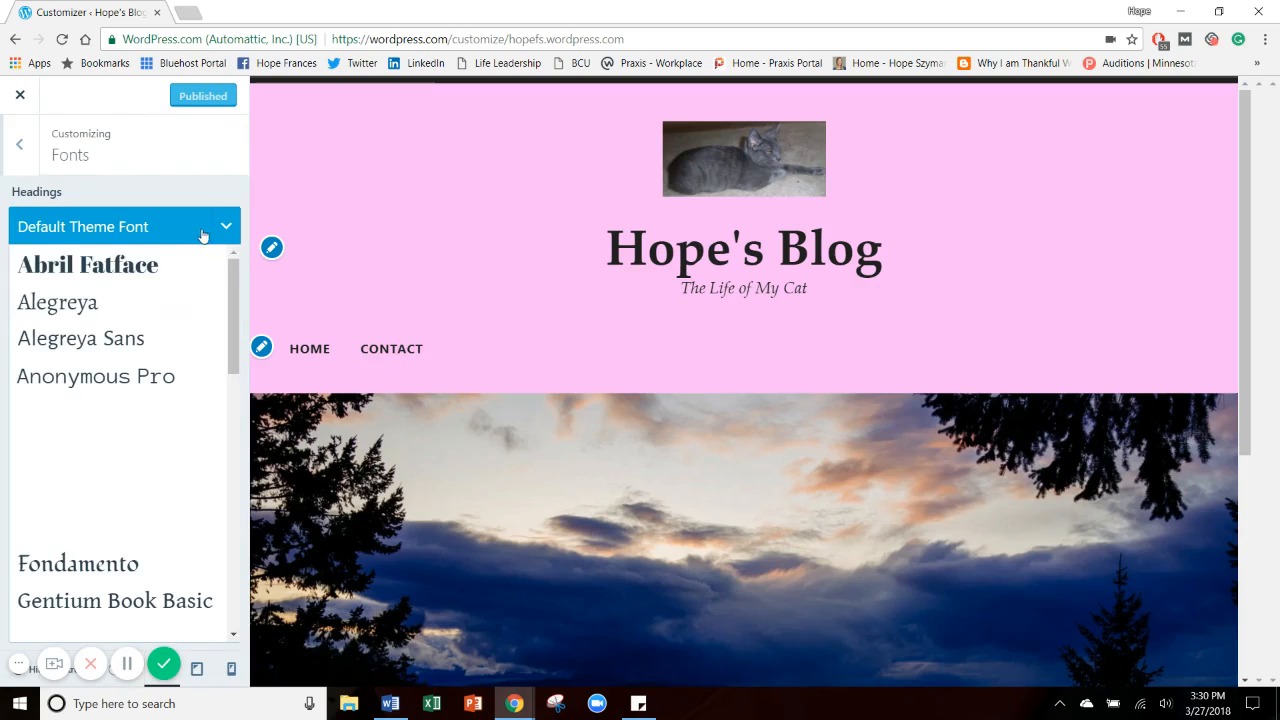
click(170, 299)
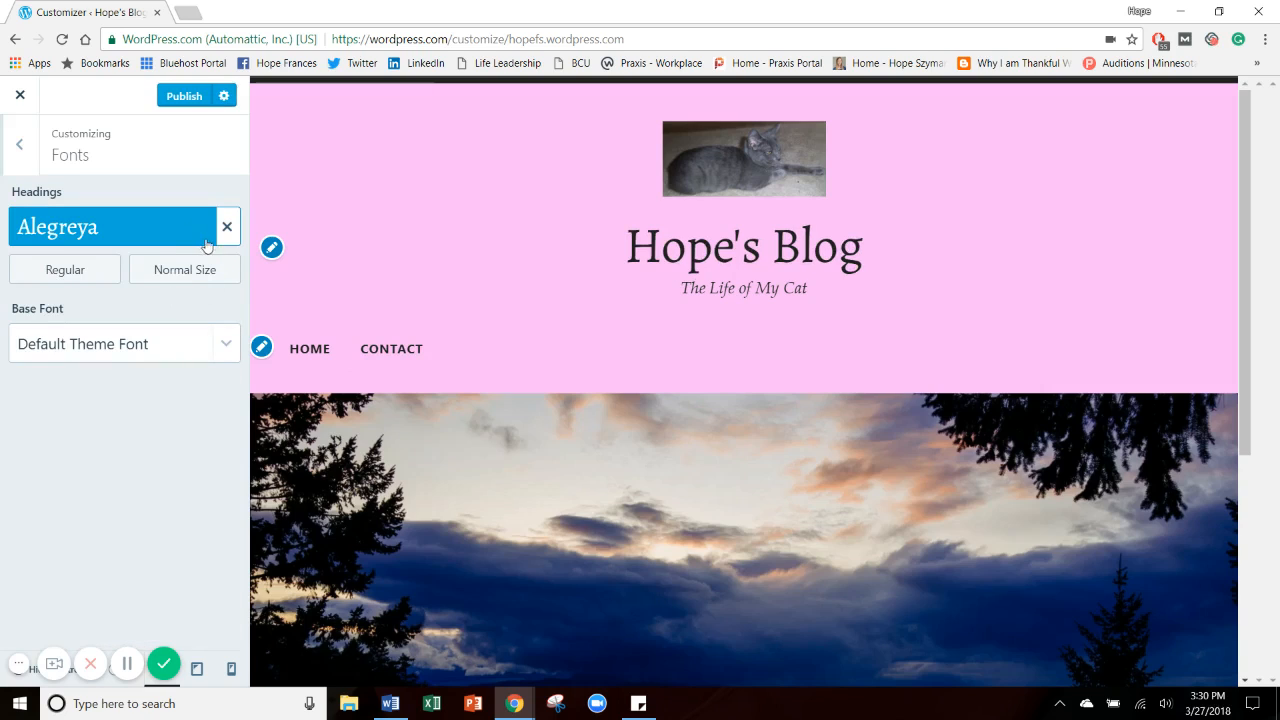
click(176, 272)
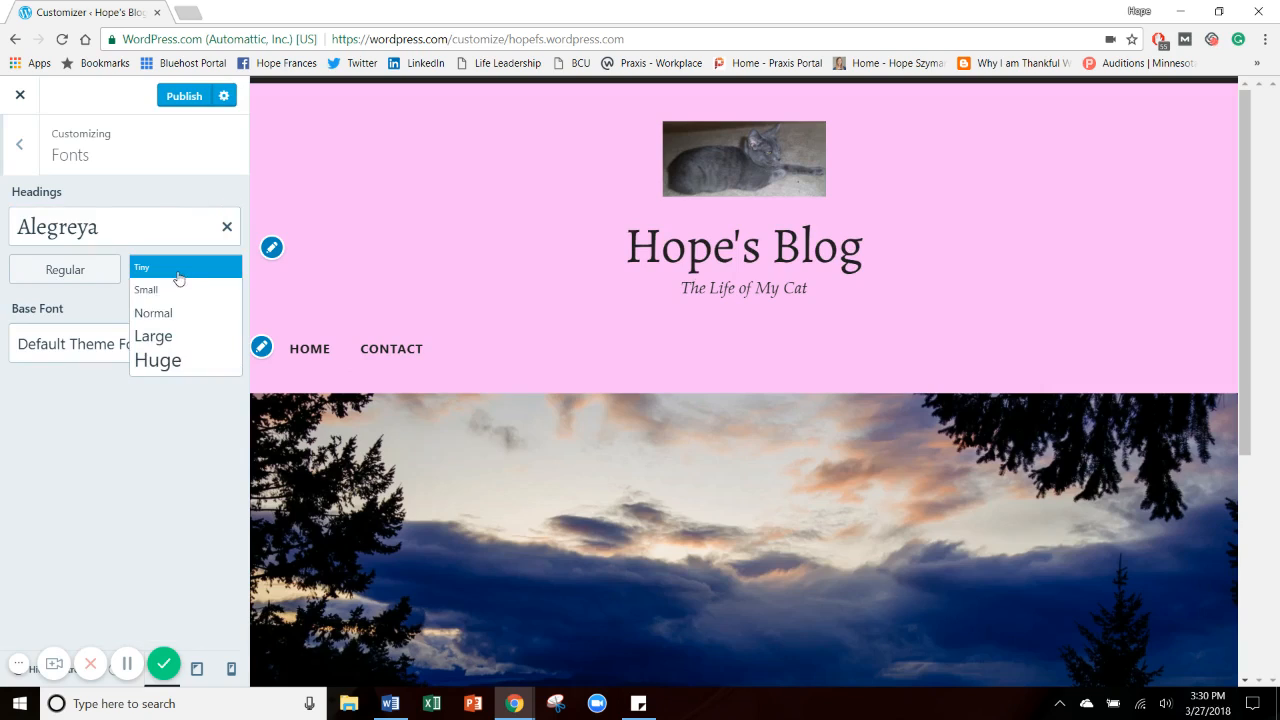
click(175, 338)
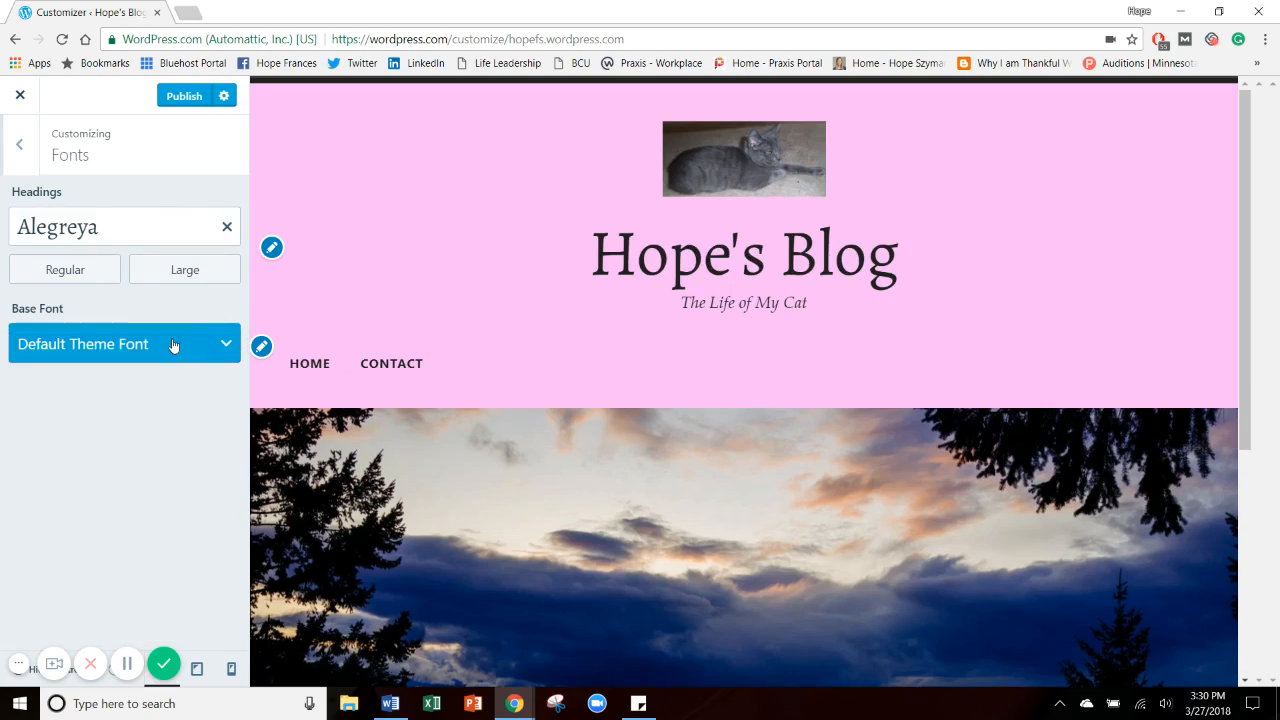
click(176, 270)
click(166, 291)
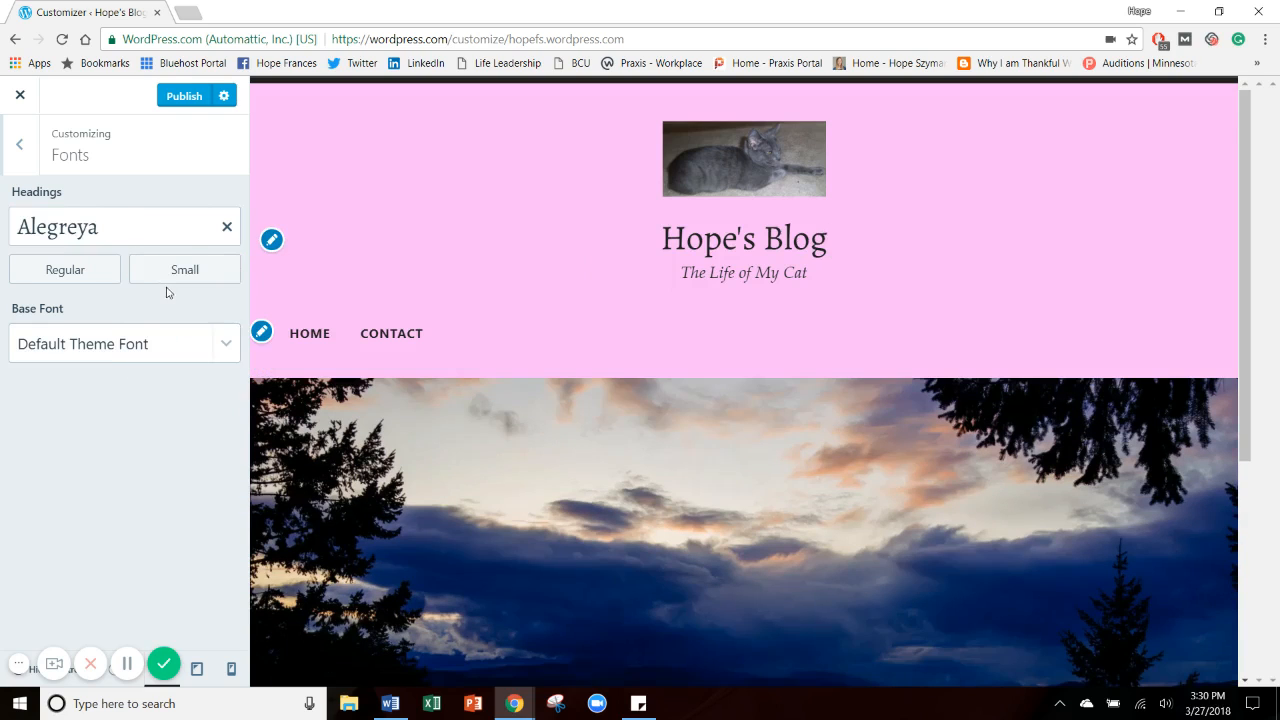
click(177, 271)
click(172, 316)
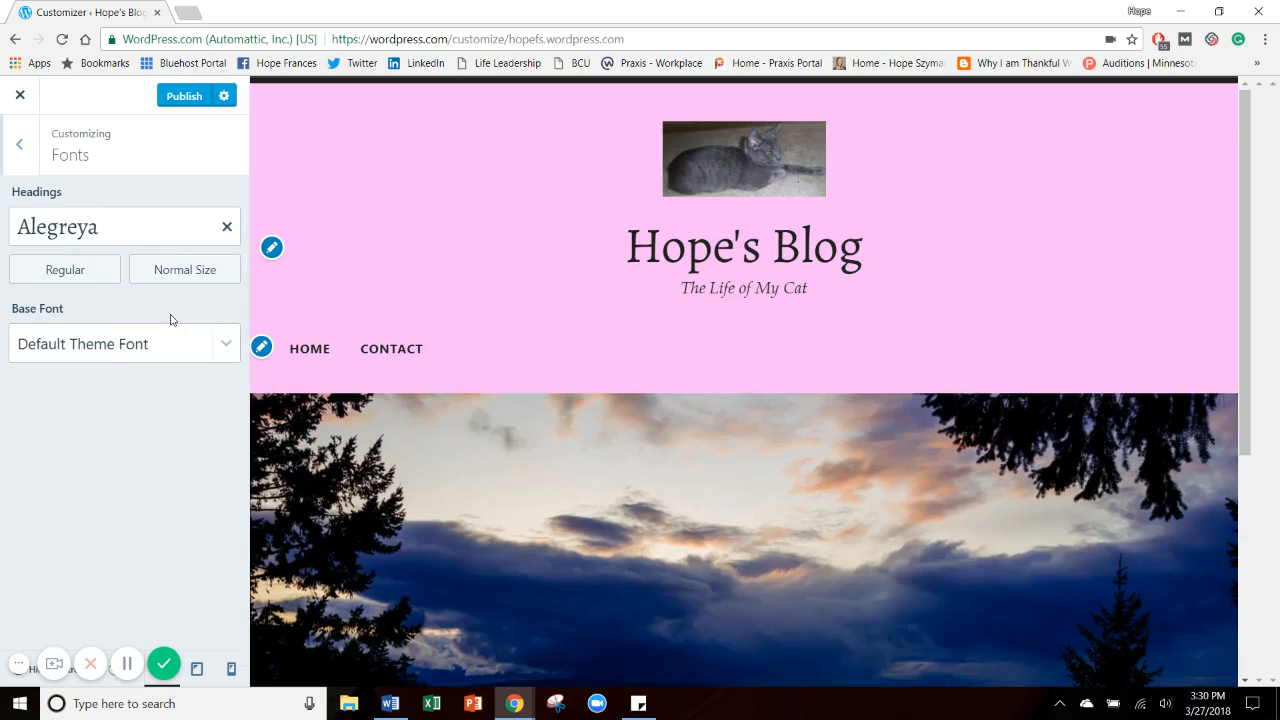
Step: Set the headings font to Cherry Swash and the base font to Gentium Book Basic
click(86, 271)
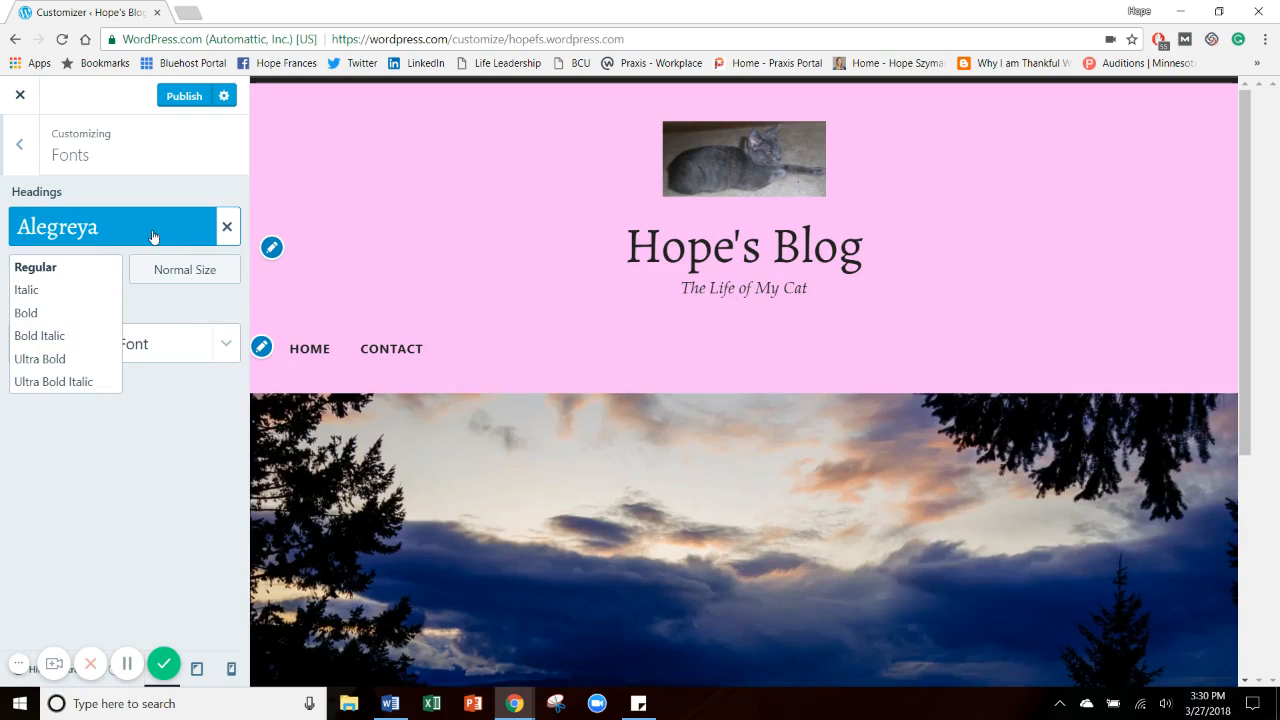
click(118, 232)
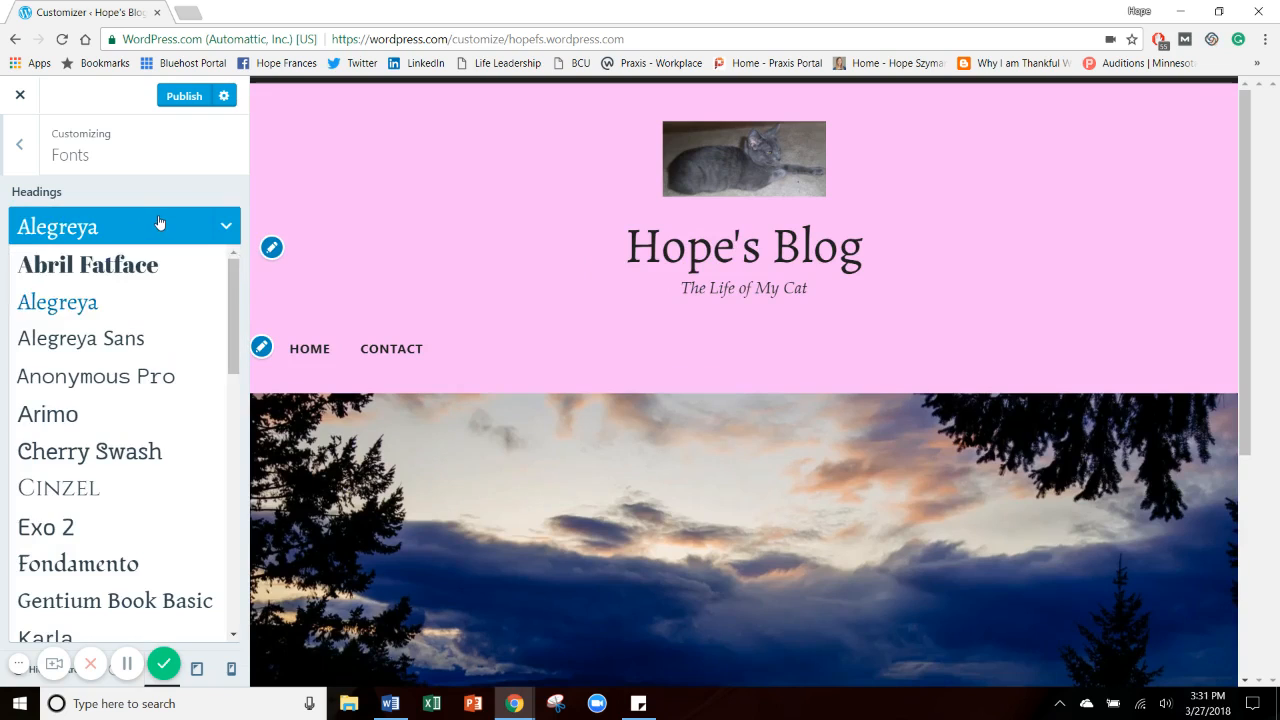
click(113, 455)
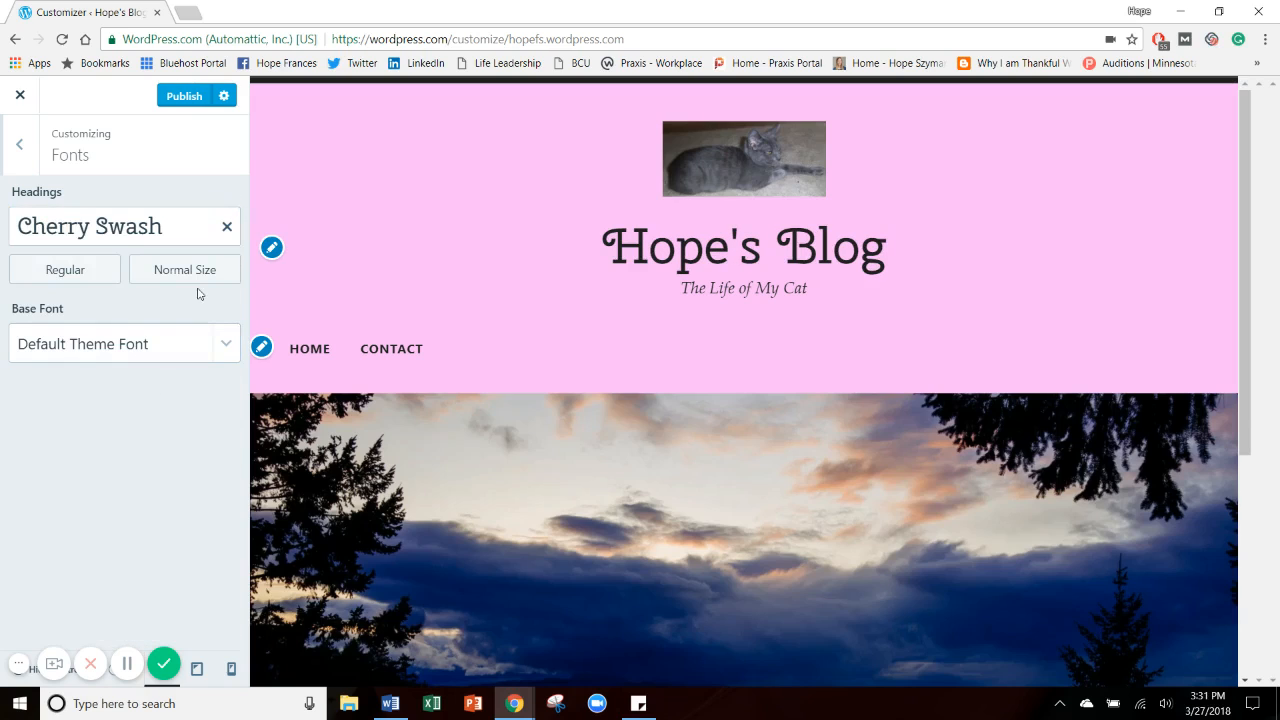
click(172, 346)
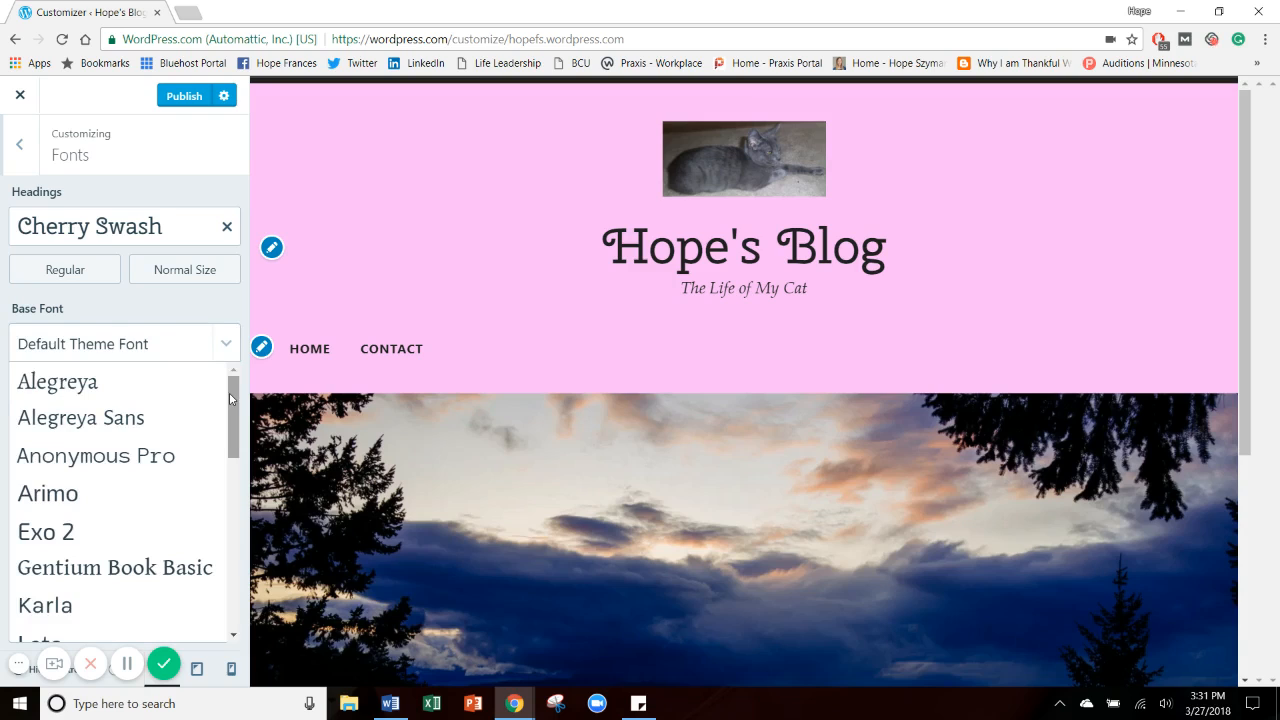
click(126, 566)
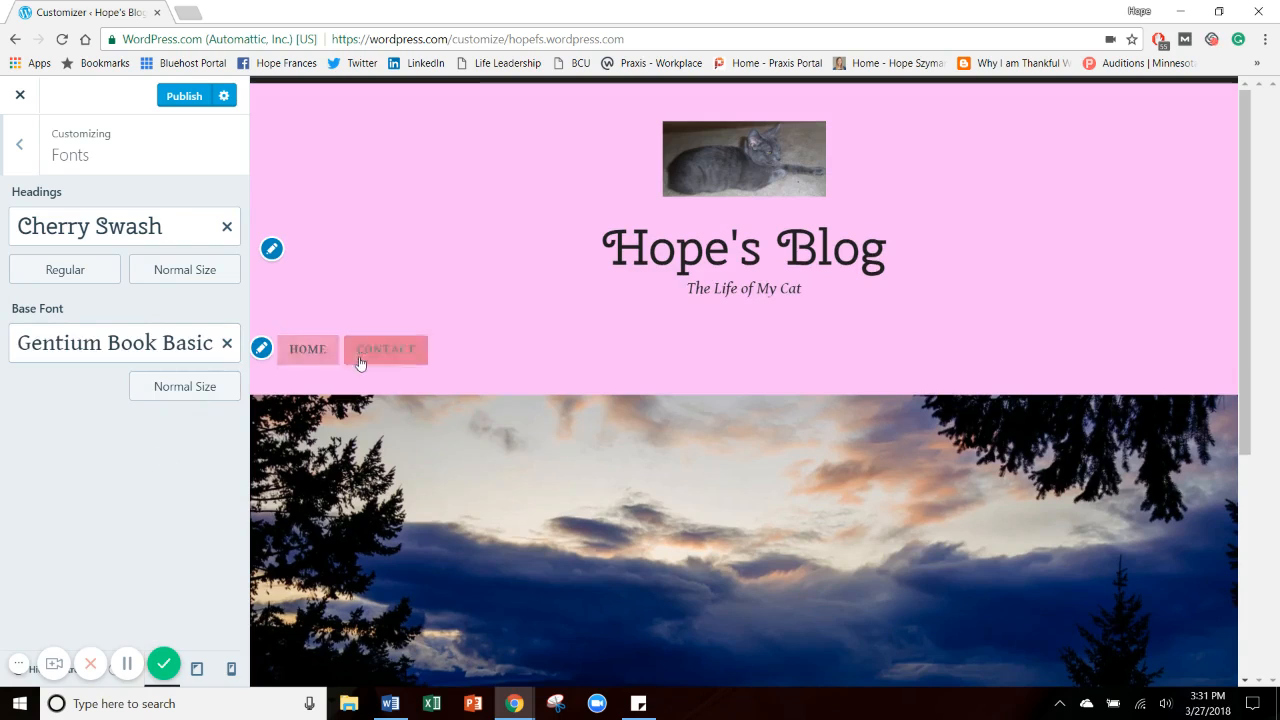
Step: Try the Huge and Tiny sizes for the base font and set it back to Normal
click(217, 386)
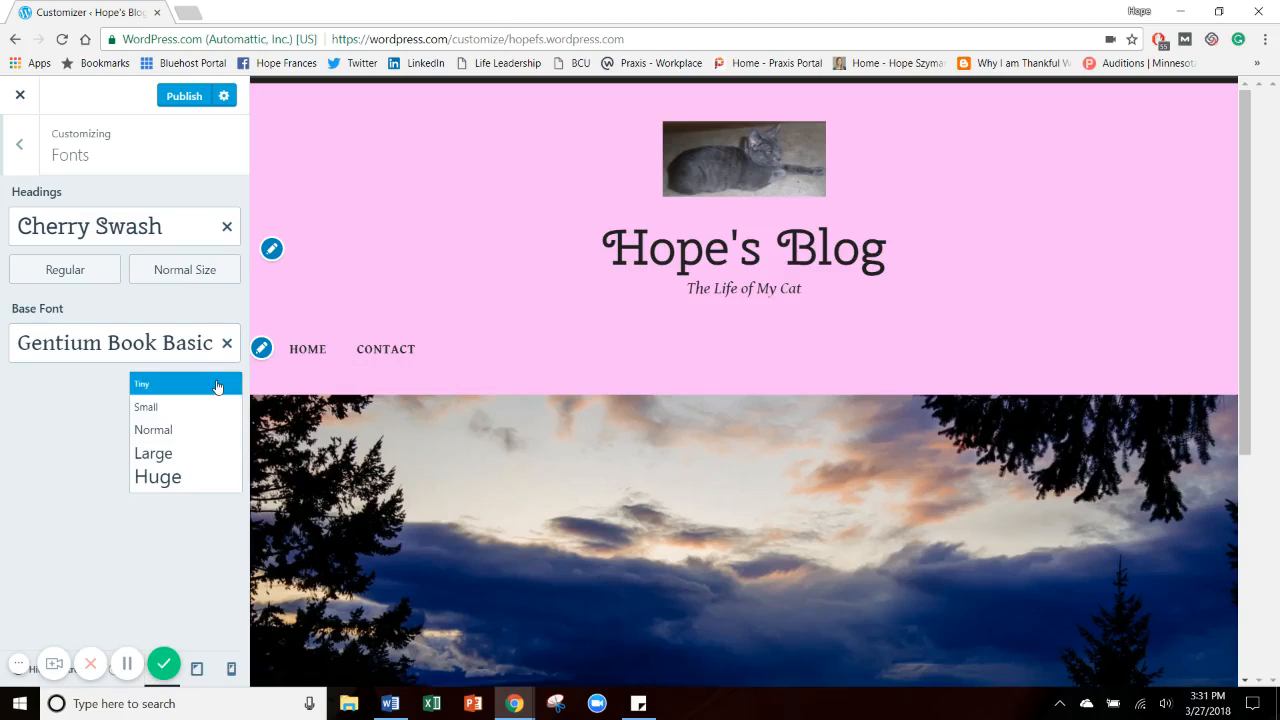
click(166, 474)
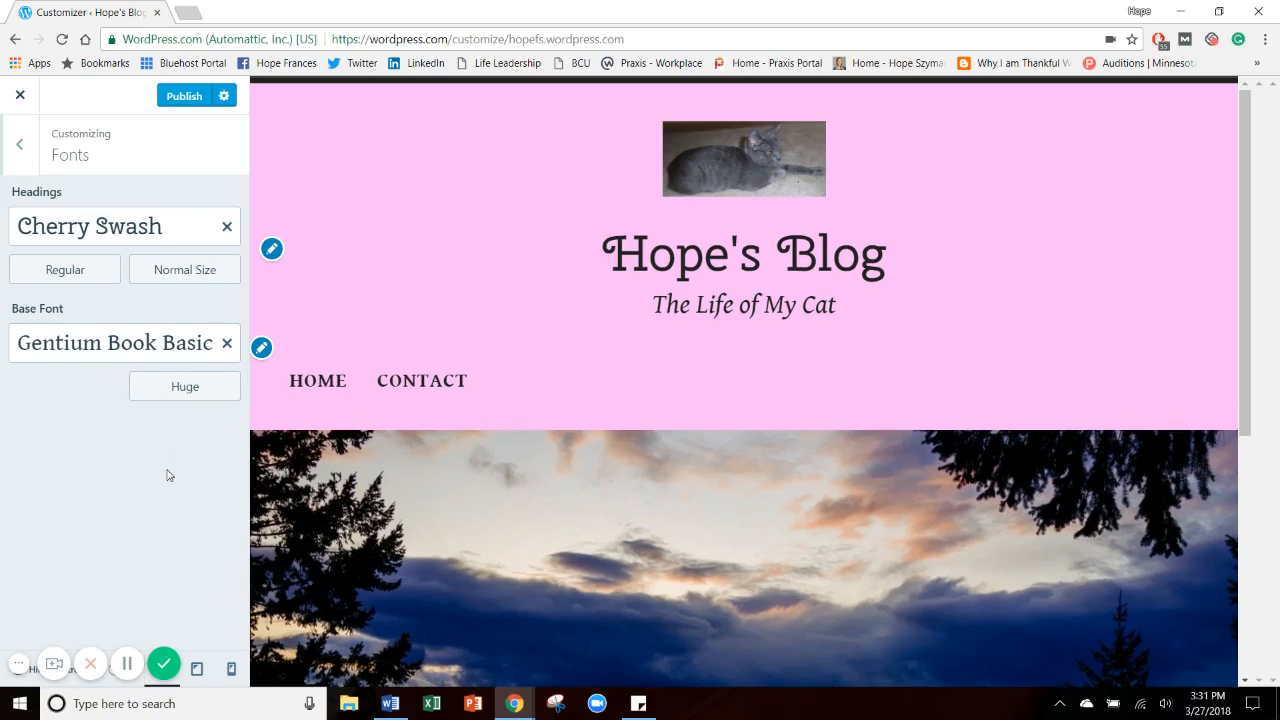
click(205, 386)
click(180, 386)
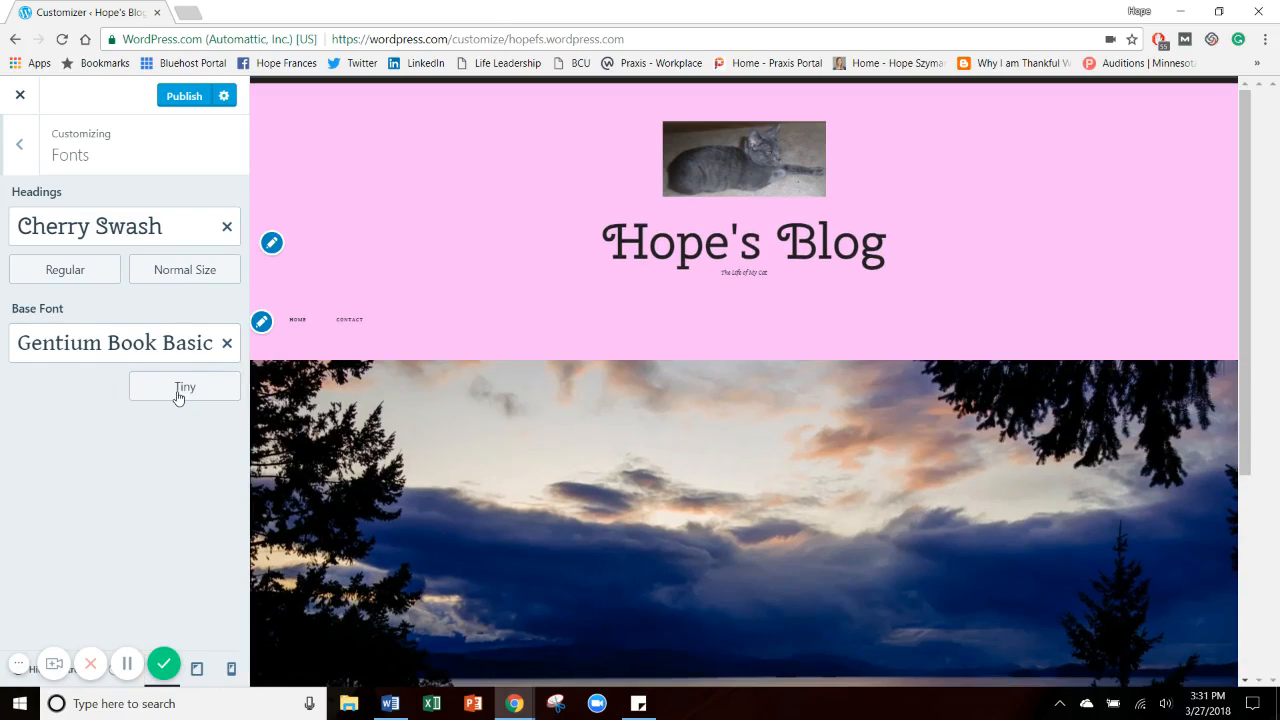
click(192, 387)
click(193, 428)
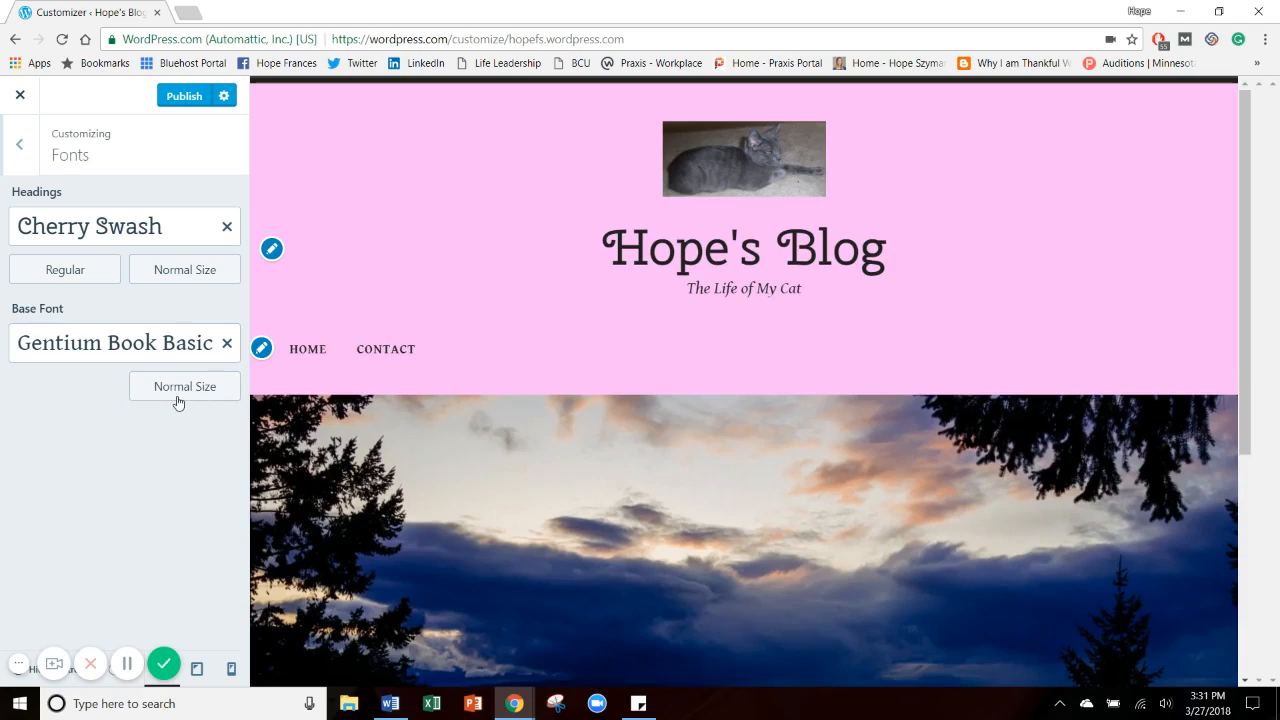
Step: Publish the font changes and open the Content Options settings
click(189, 97)
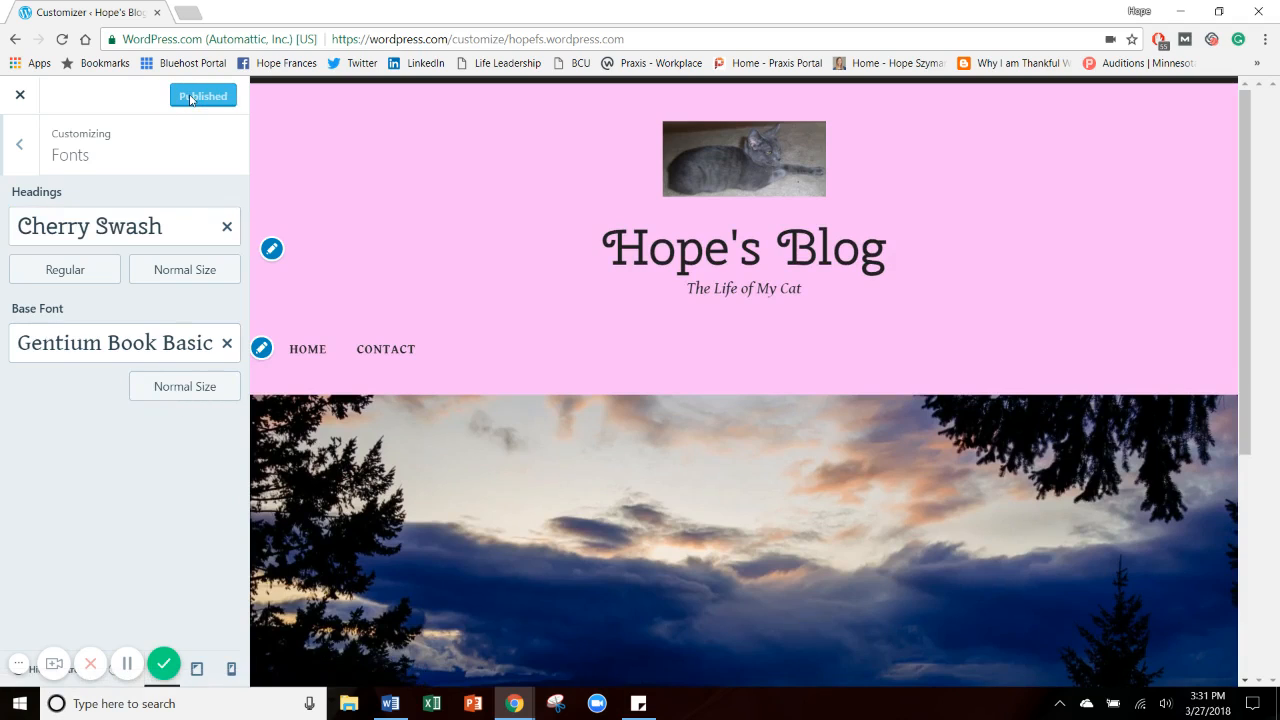
click(18, 160)
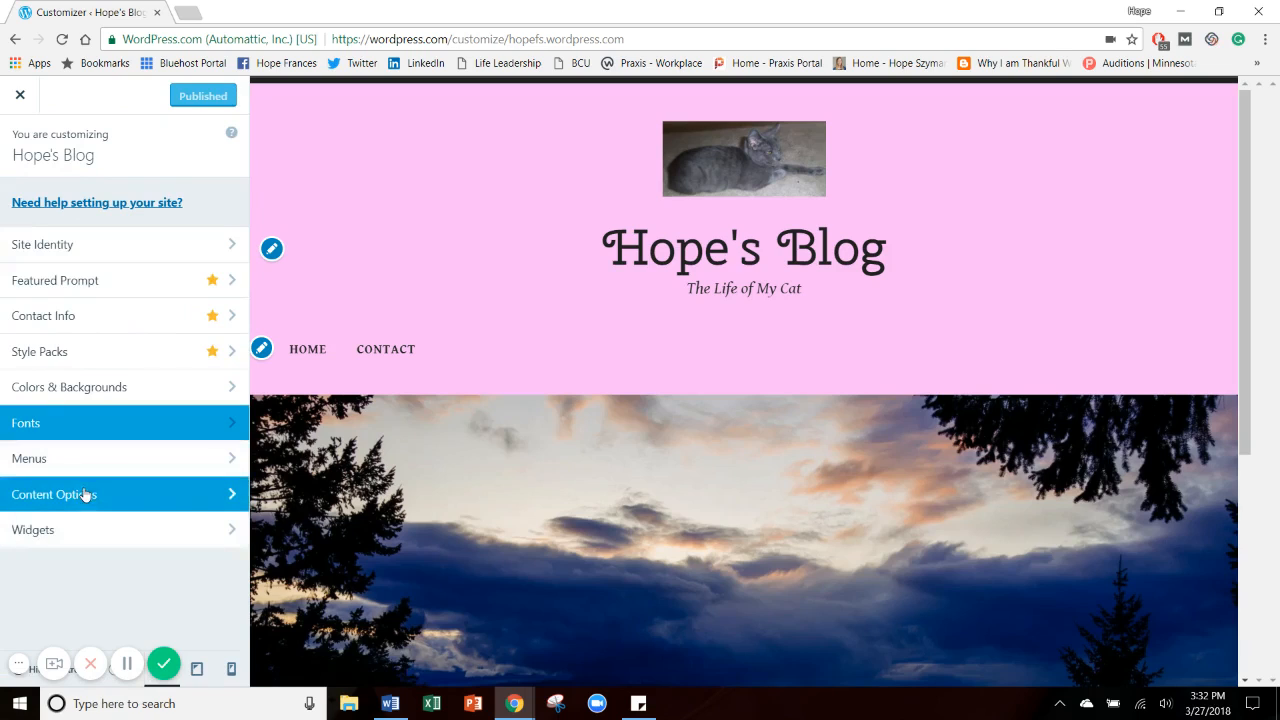
click(85, 494)
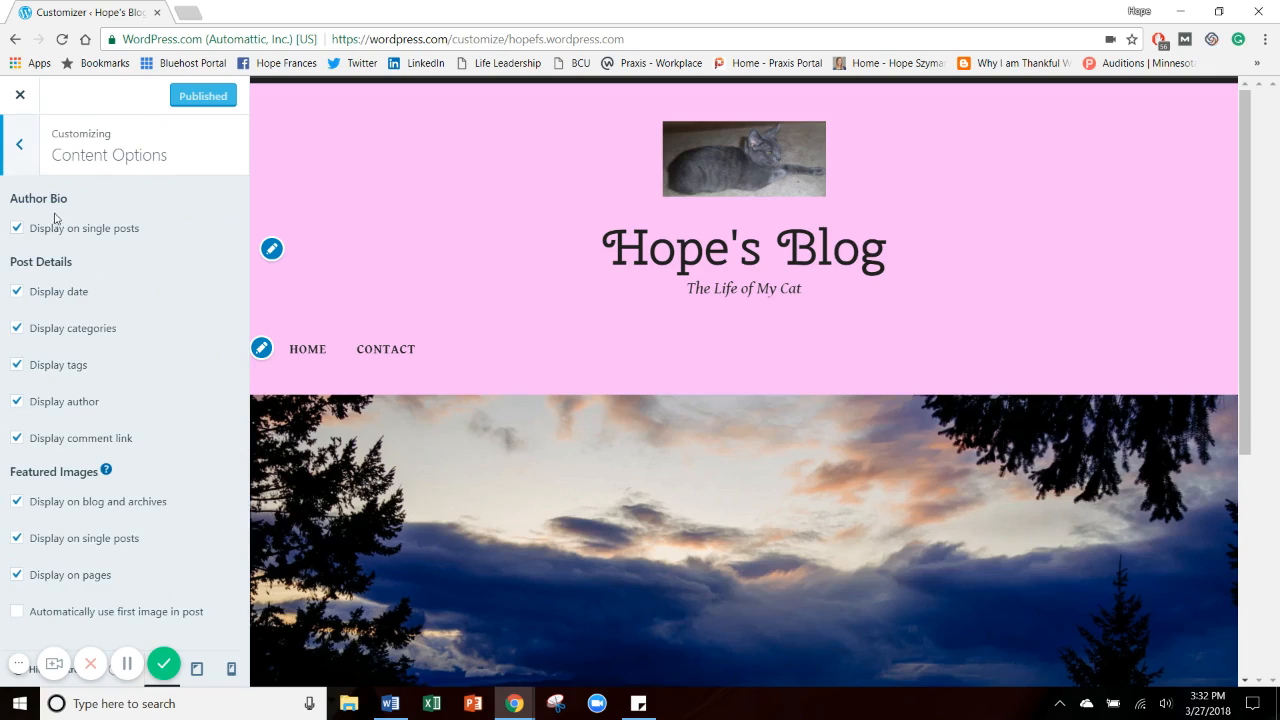
Step: Turn off the author bio on single posts and the categories, tags, author and comment link in post details, and publish
click(52, 234)
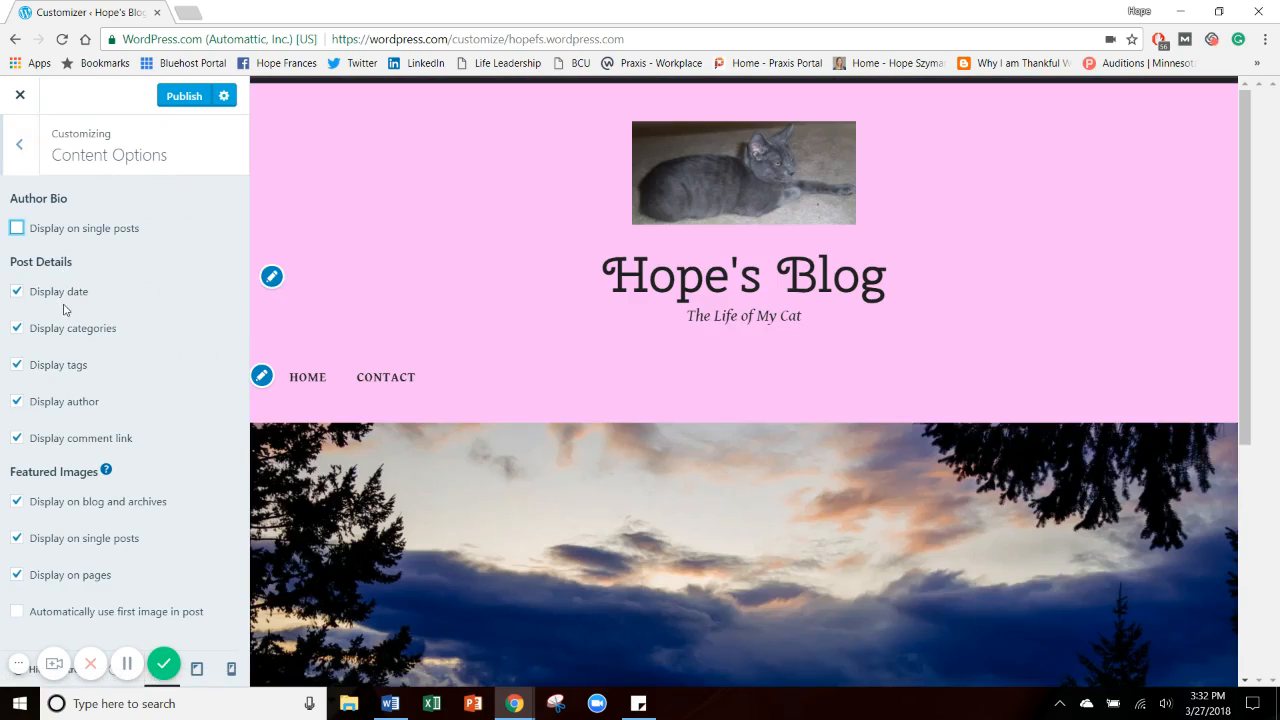
click(70, 330)
click(71, 365)
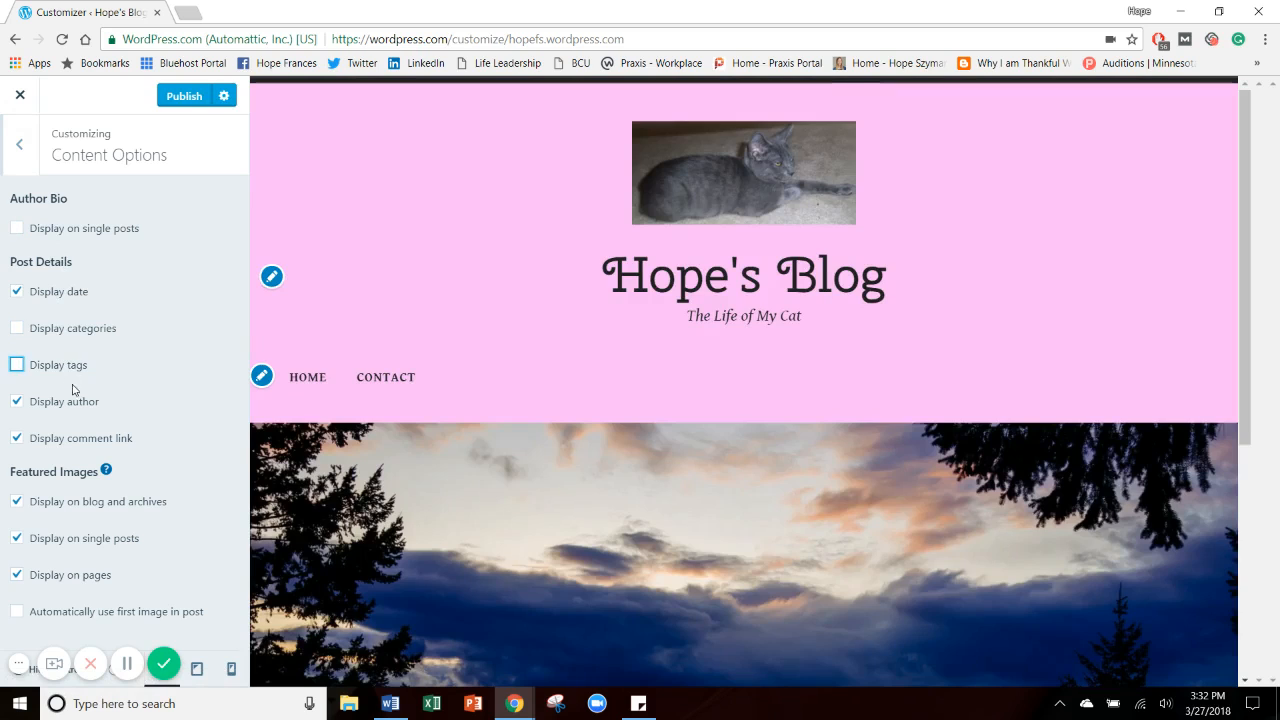
click(75, 402)
click(80, 445)
click(187, 95)
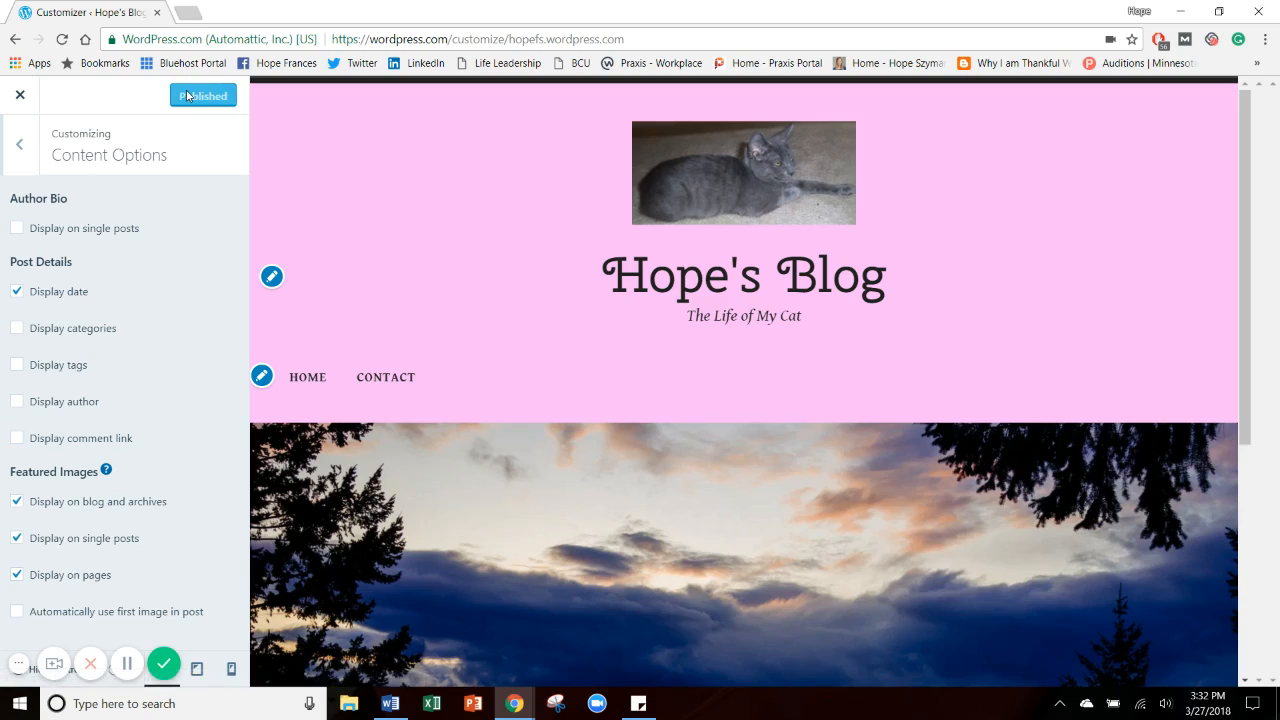
Step: Close the customizer and view the blog from the My Site dashboard
click(21, 100)
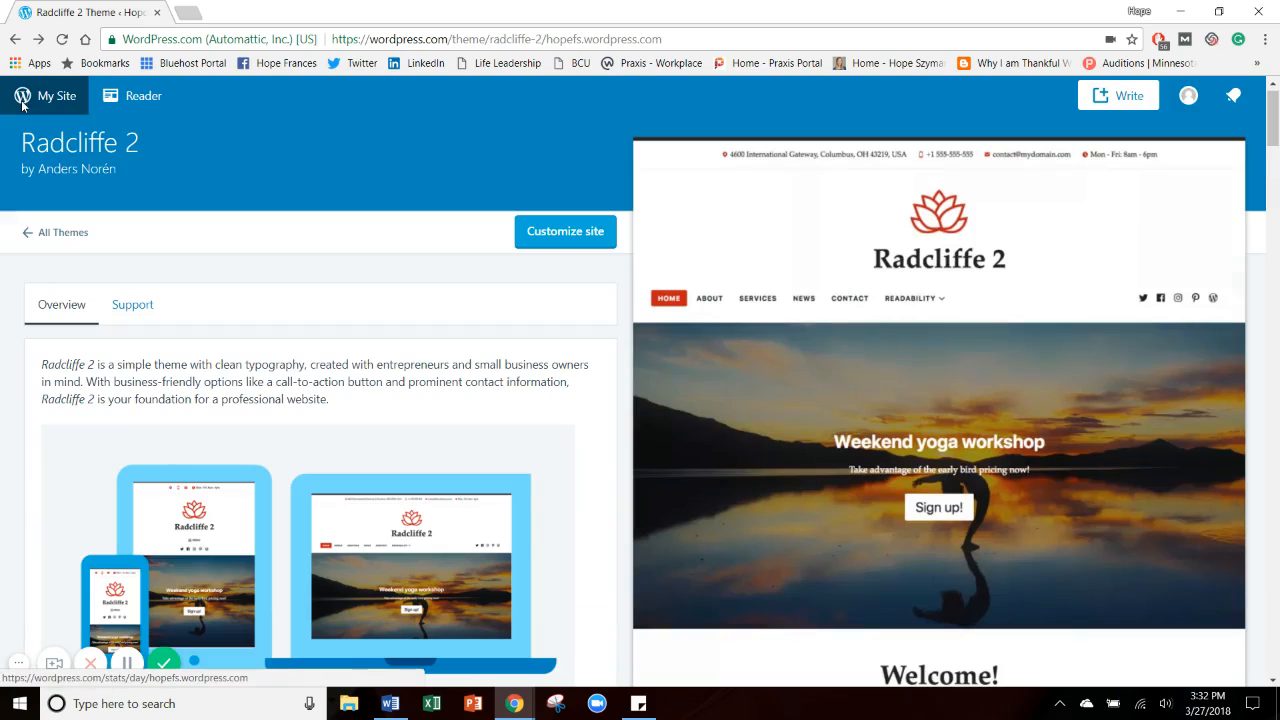
click(37, 108)
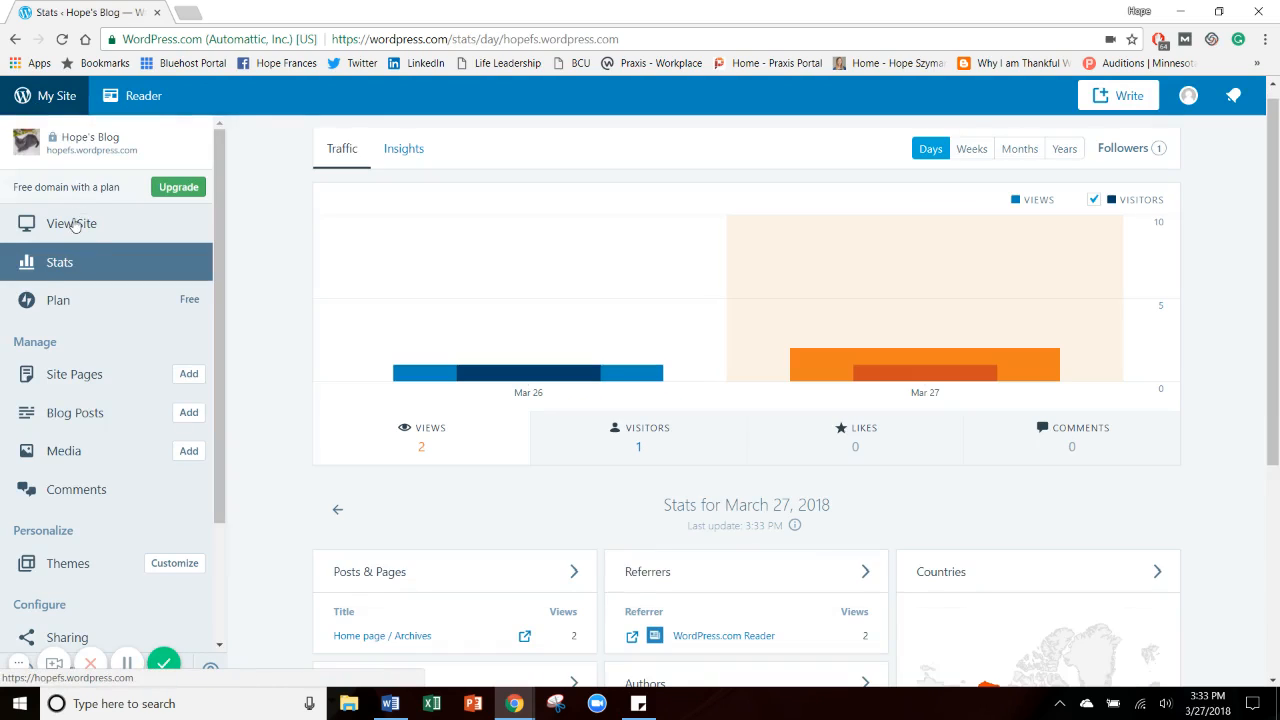
click(76, 223)
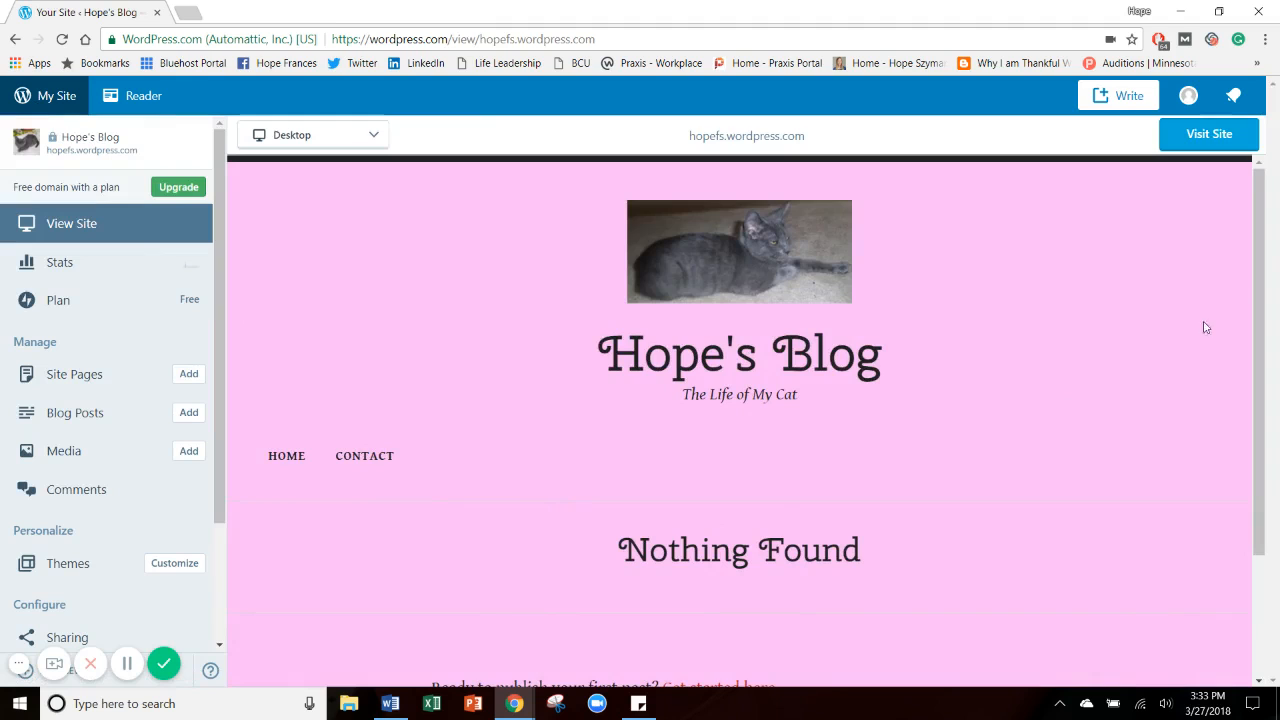
drag(1268, 239, 1276, 334)
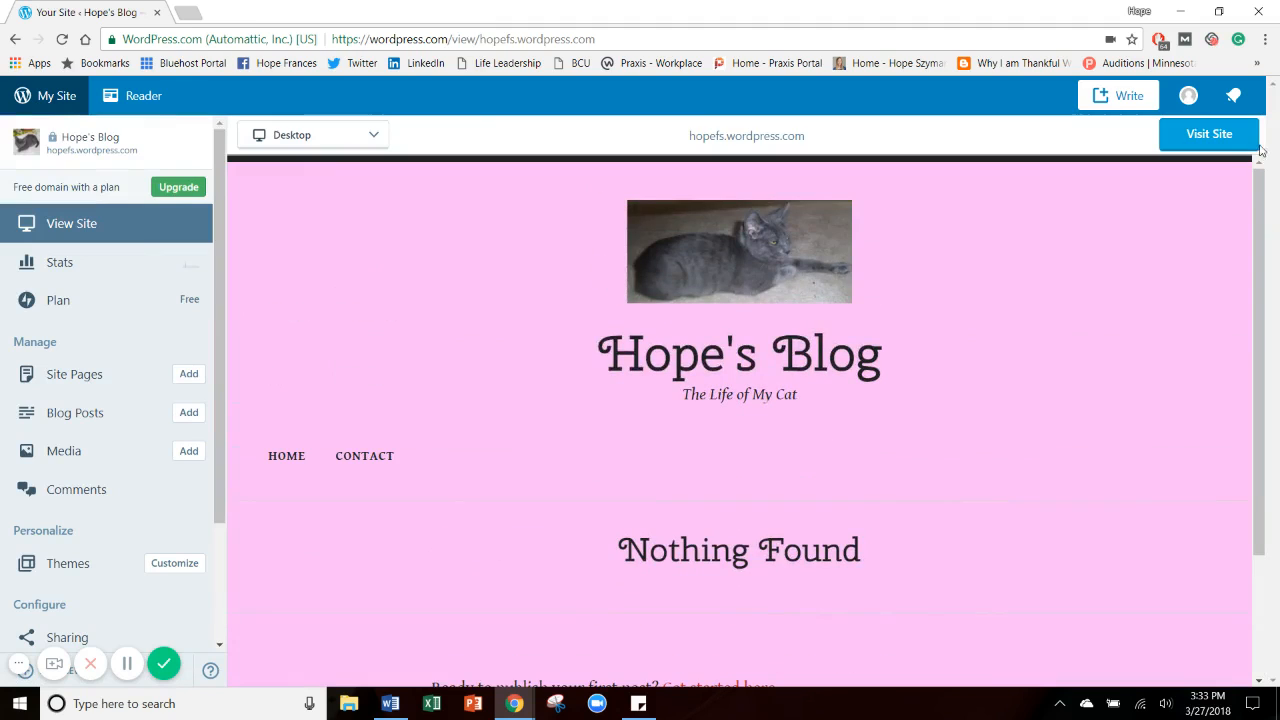